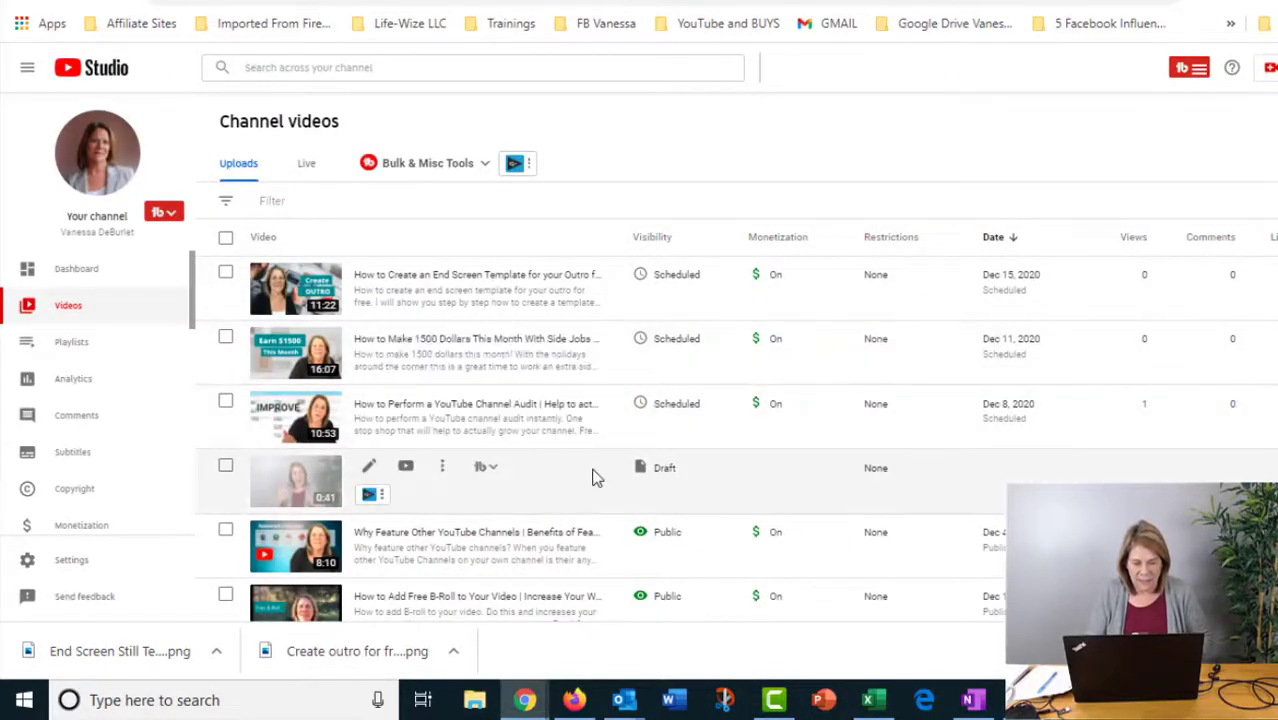
Open the DEMO draft's Details editor and scroll down to its Thumbnail section.
left_click(372, 470)
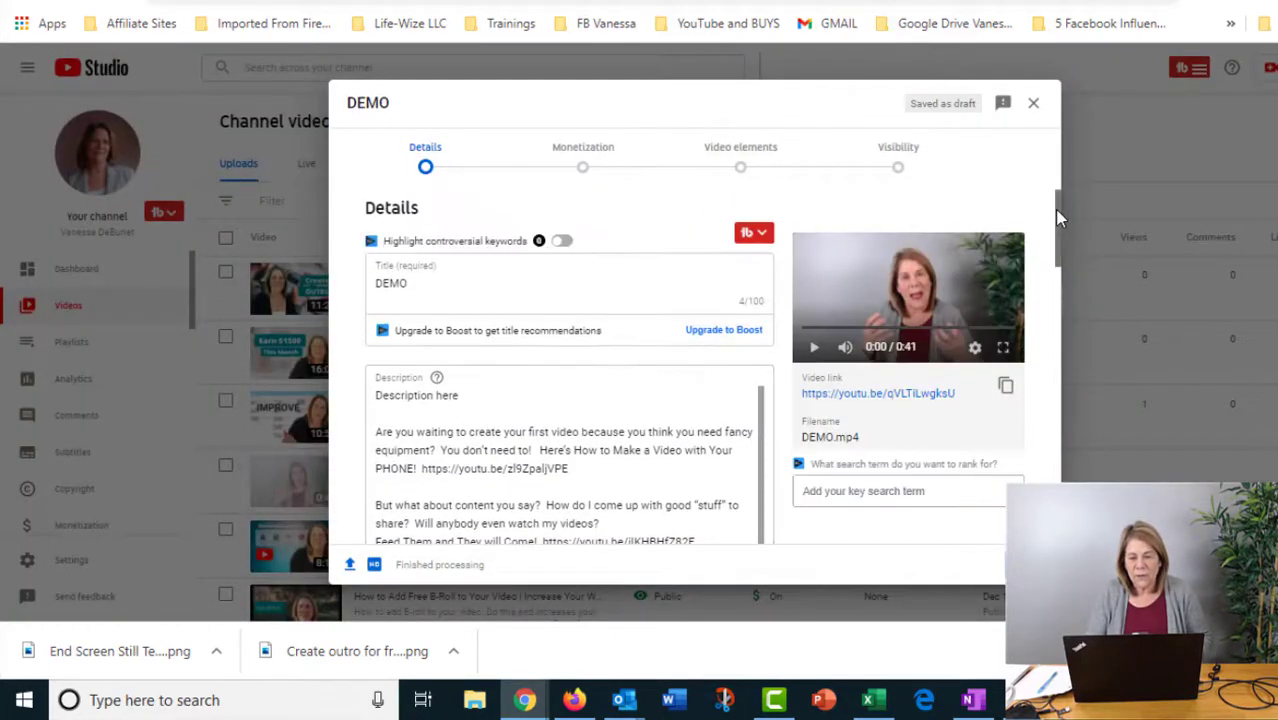
left_click_drag(1057, 215, 1058, 440)
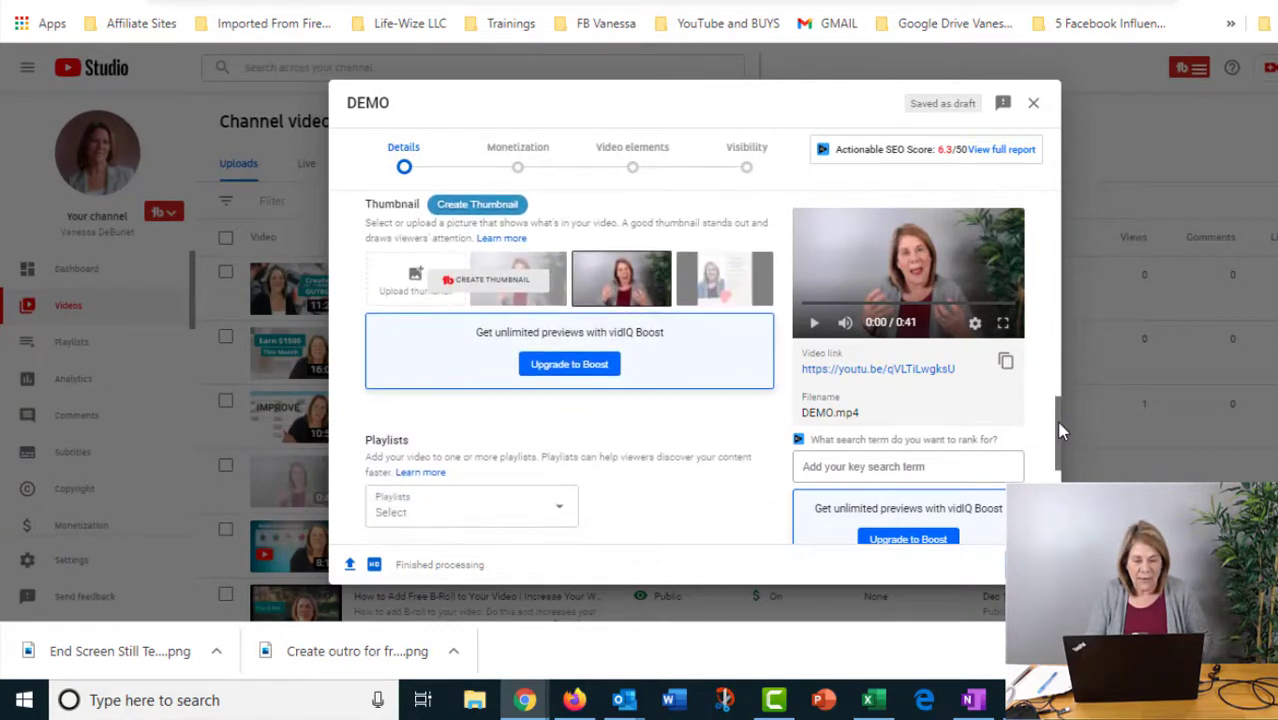
Launch TubeBuddy's Thumbnail Generator for the DEMO video from the CREATE THUMBNAIL overlay.
left_click(490, 290)
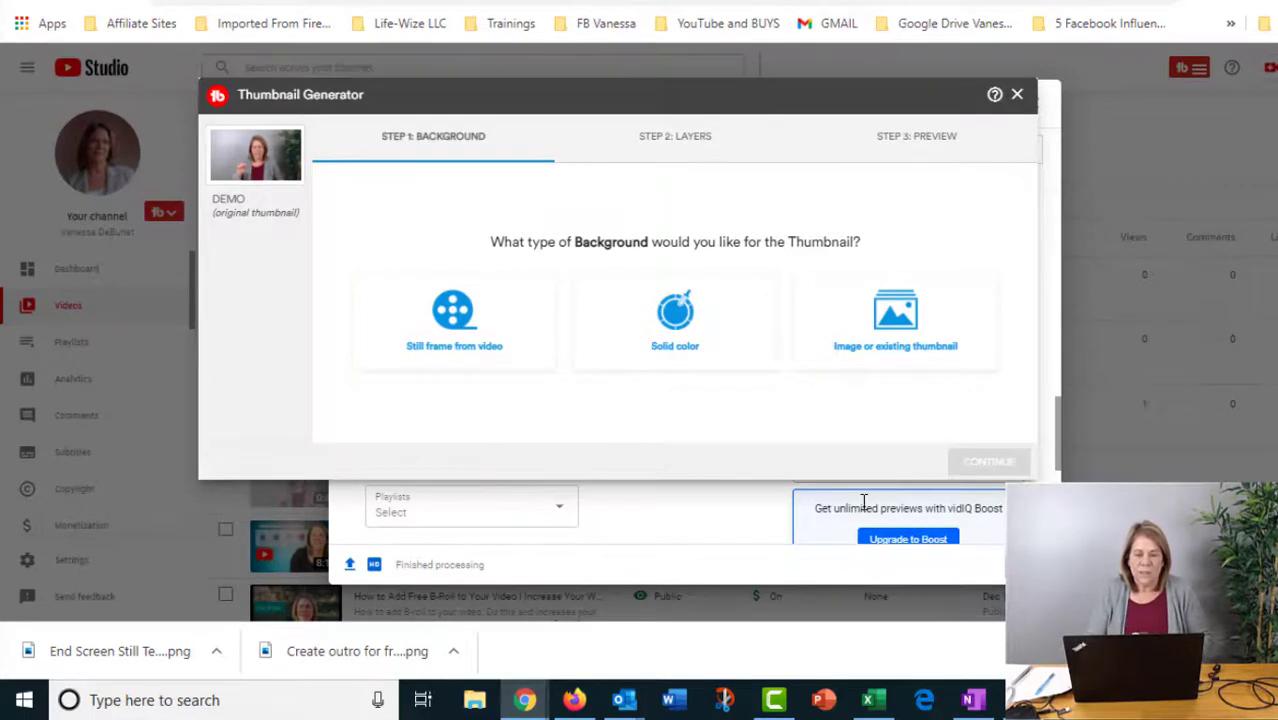
Choose 'Still frame from video', pause it, and step the frame backward to find a pose.
left_click(460, 350)
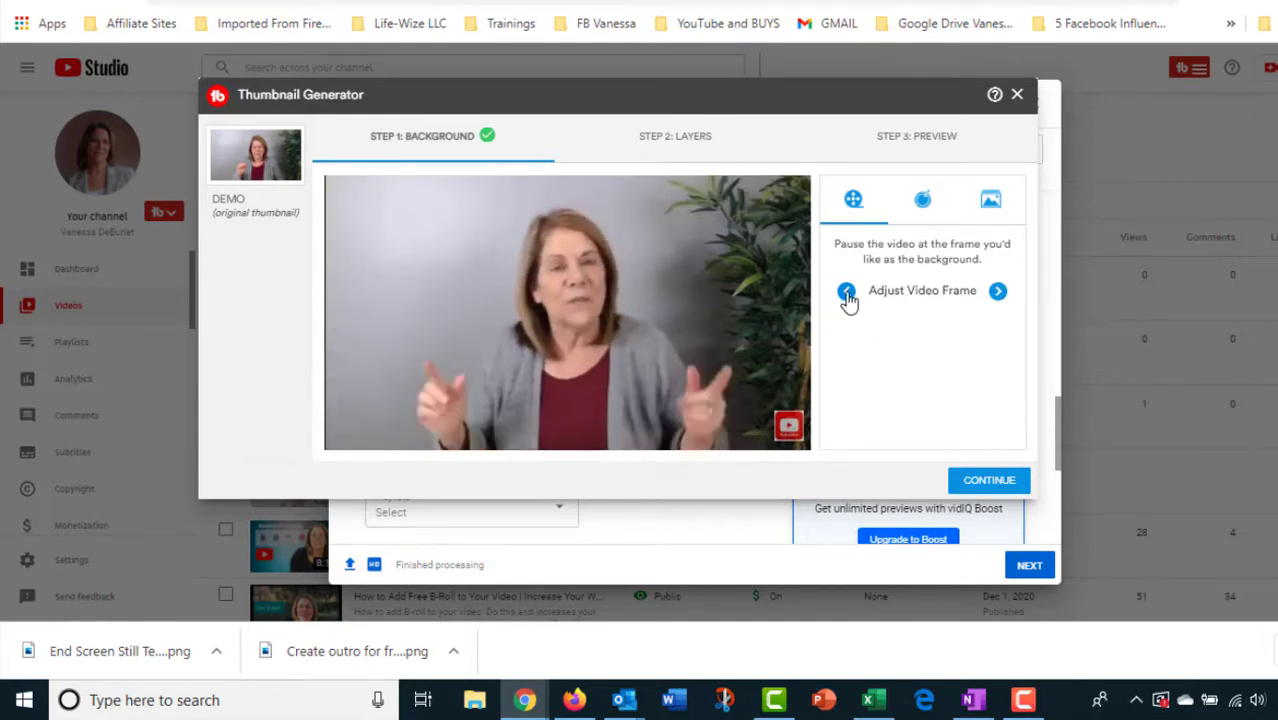
left_click(848, 298)
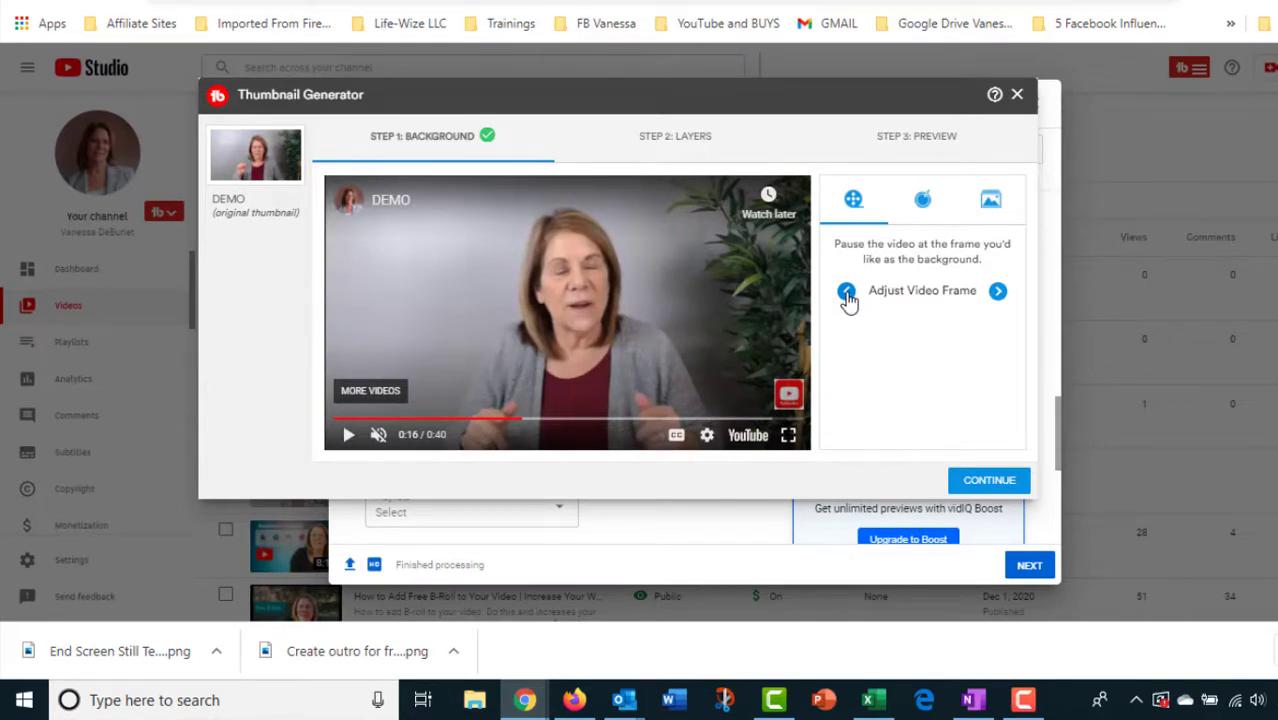
left_click(848, 298)
left_click(848, 298)
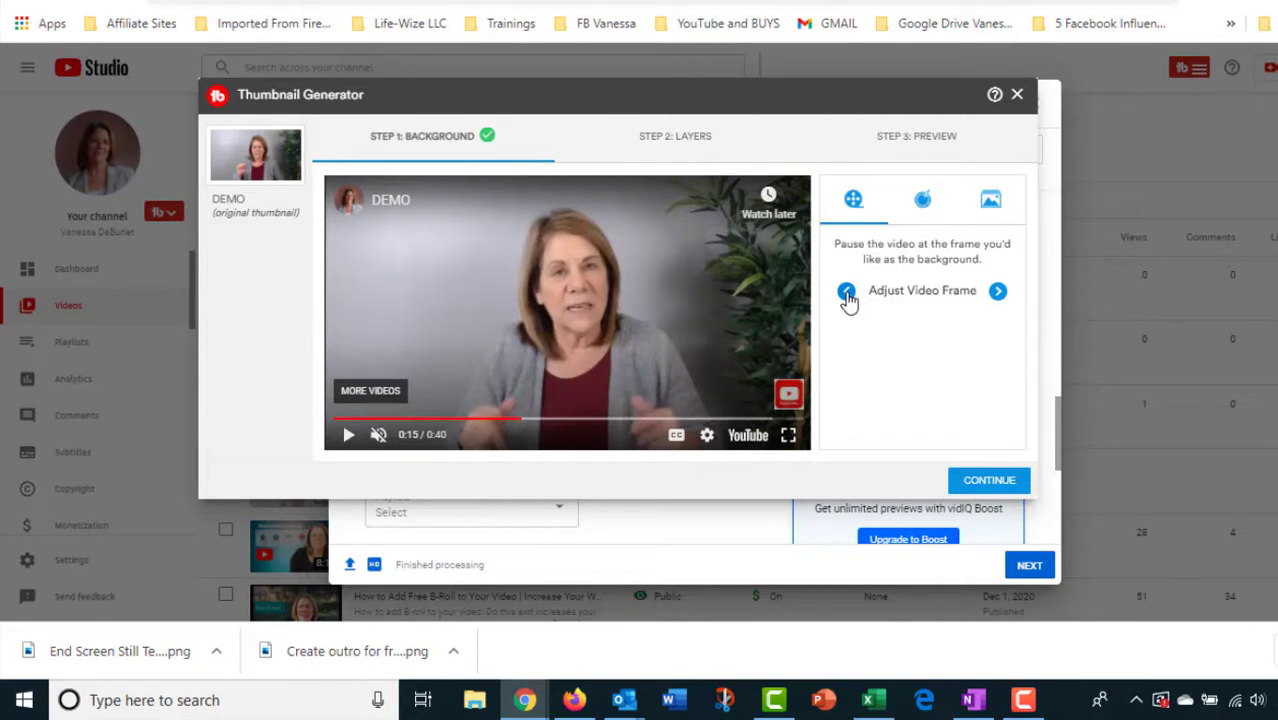
left_click(848, 298)
left_click(848, 298)
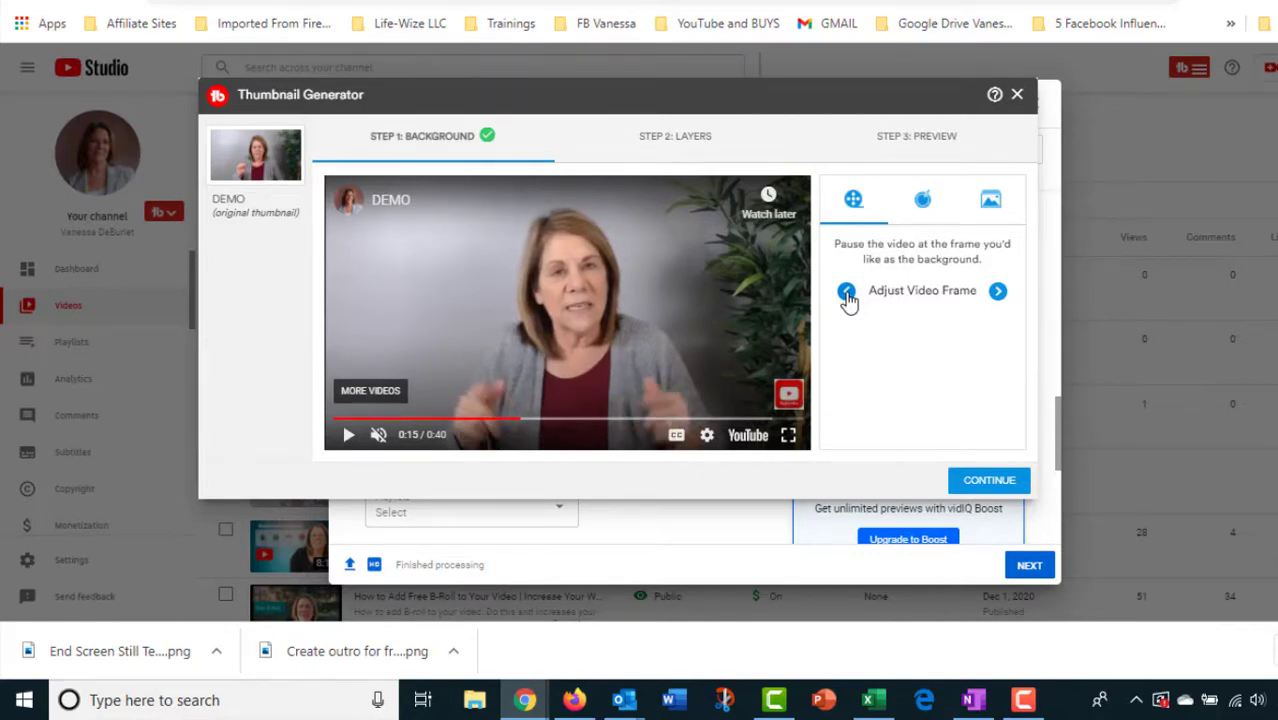
left_click(848, 298)
left_click(848, 298)
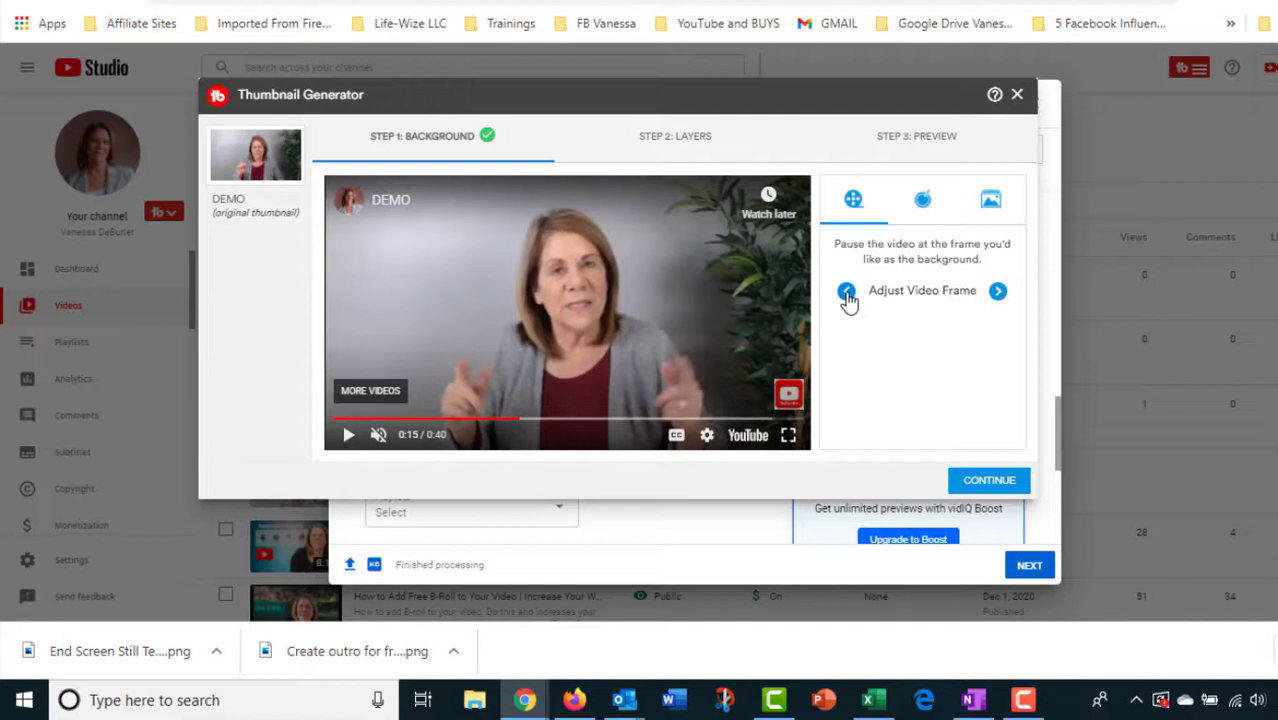
left_click(848, 298)
left_click(848, 298)
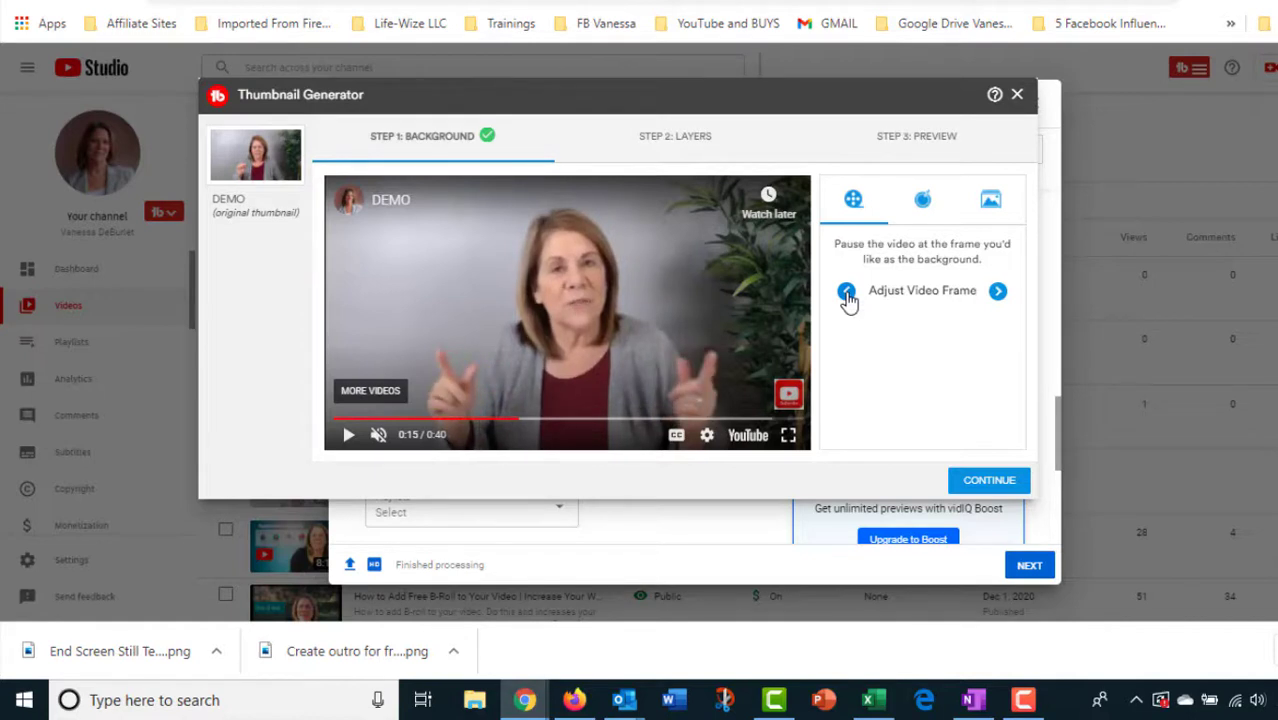
left_click(848, 298)
left_click(848, 298)
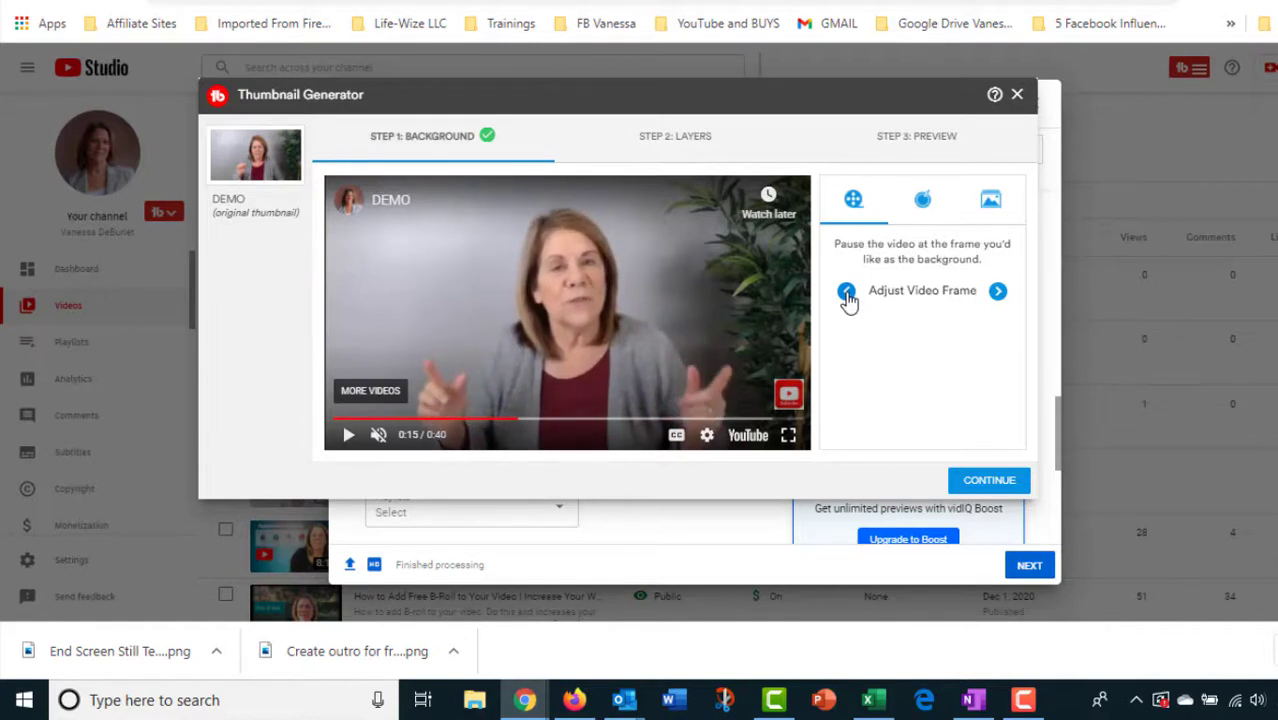
left_click(848, 298)
left_click(848, 298)
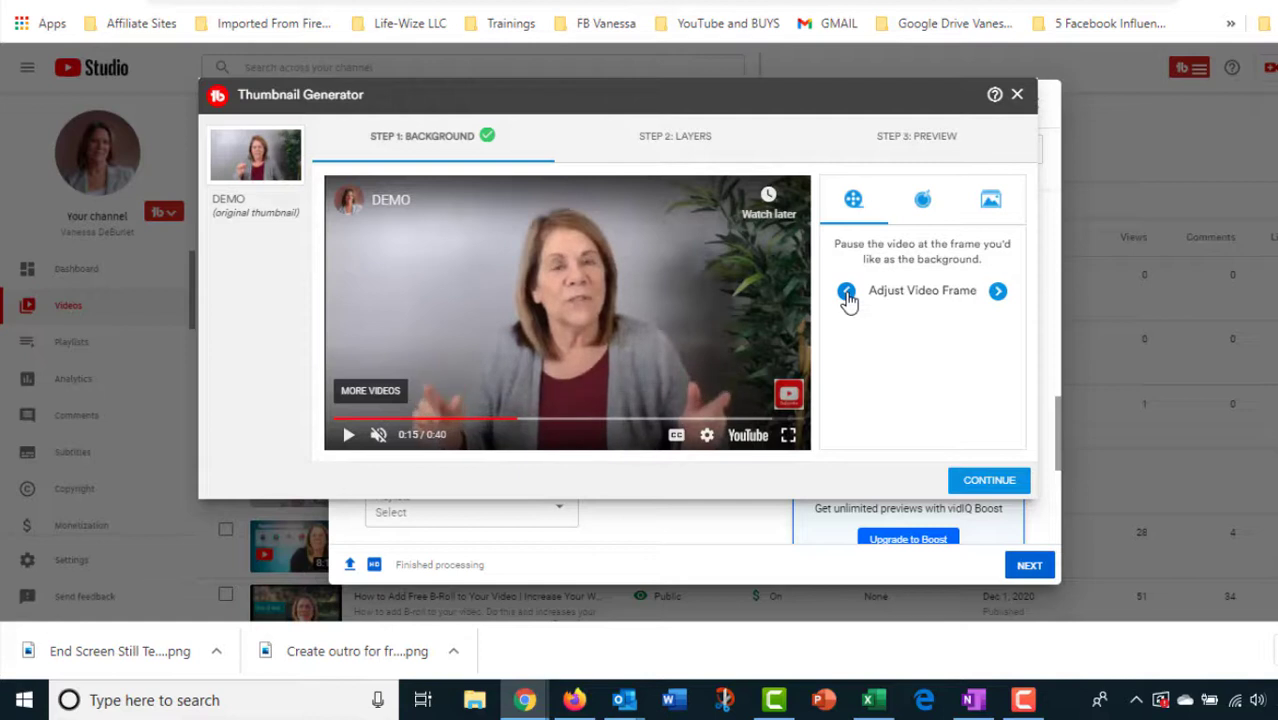
left_click(848, 298)
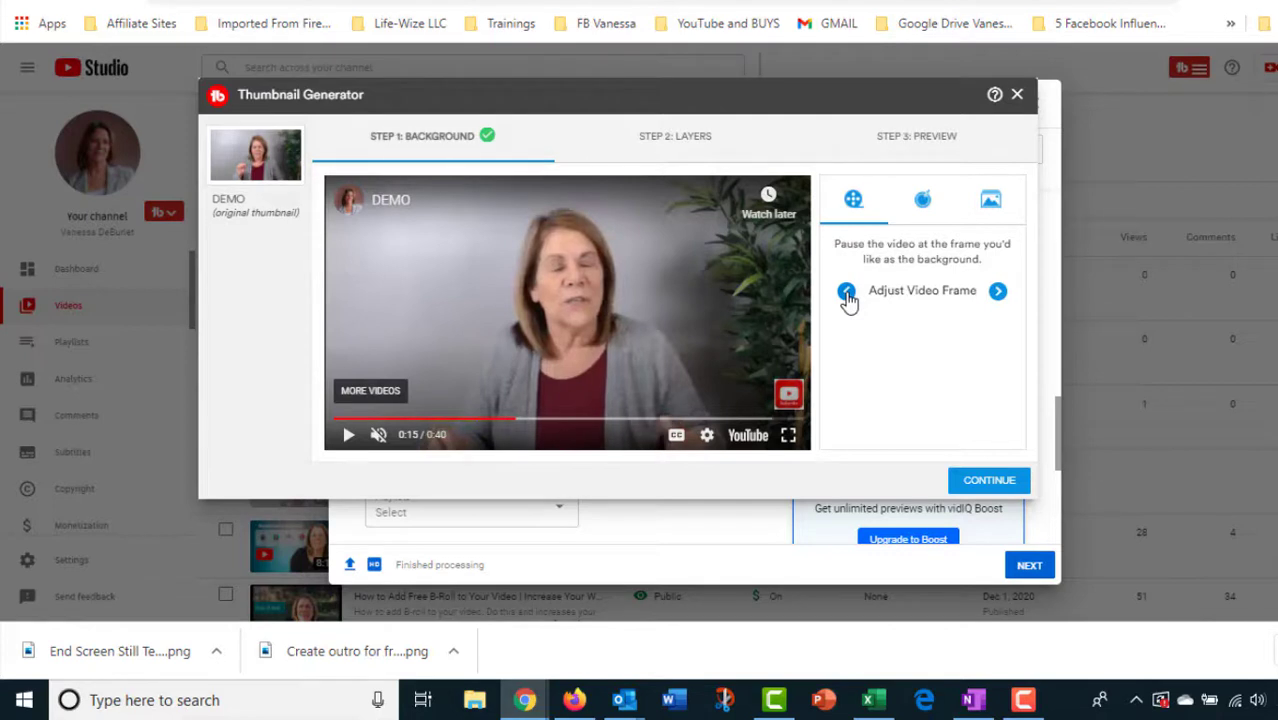
Keep stepping back frames until settling on the presenter frame at 0:13.
left_click(847, 292)
left_click(847, 292)
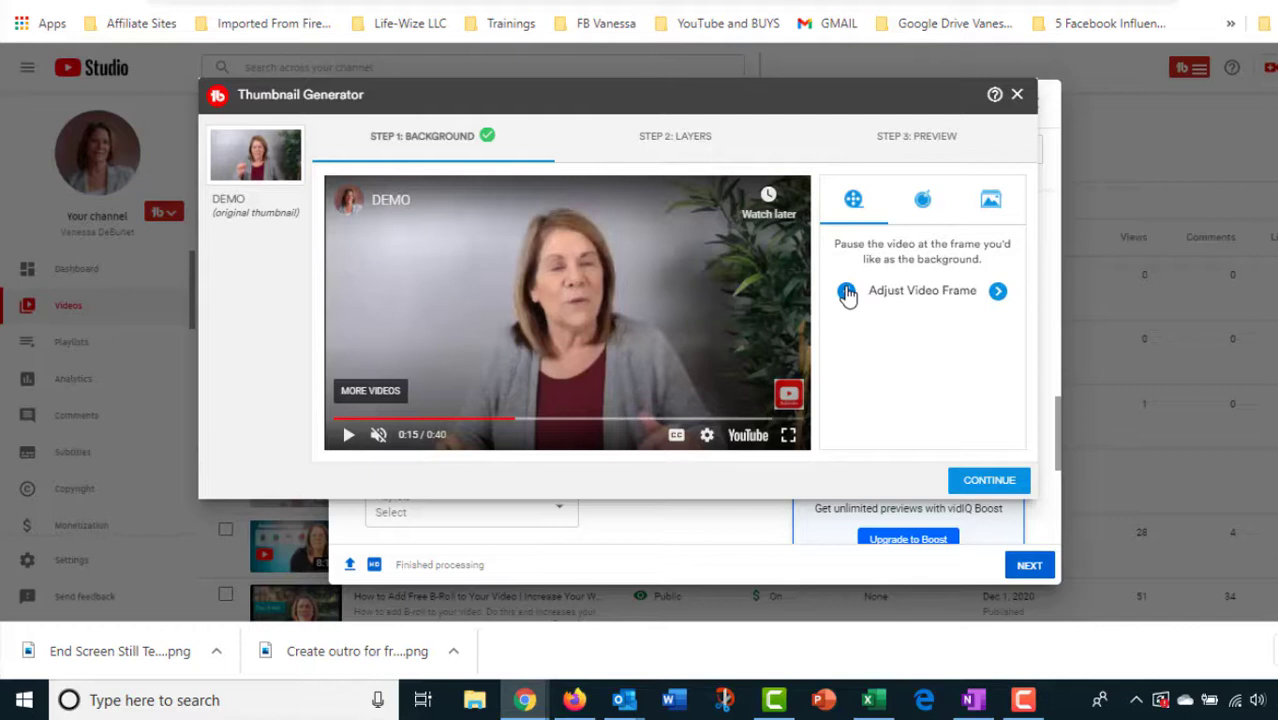
left_click(847, 292)
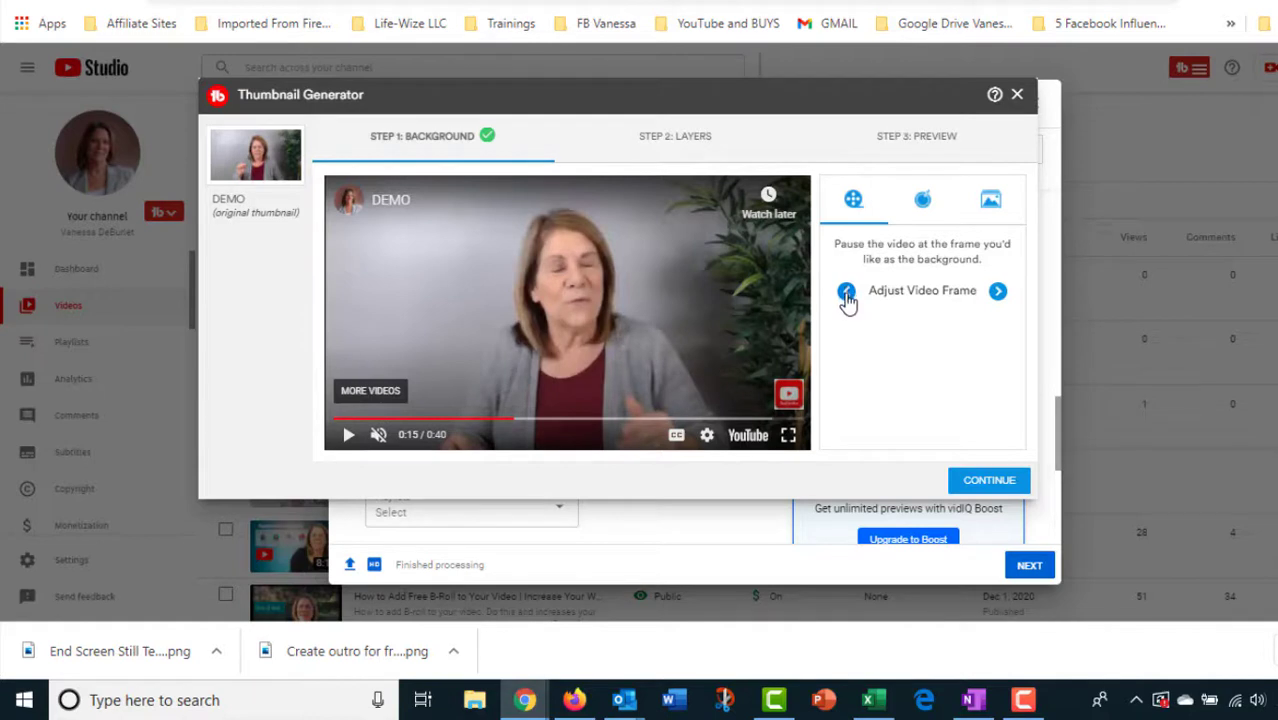
left_click(847, 297)
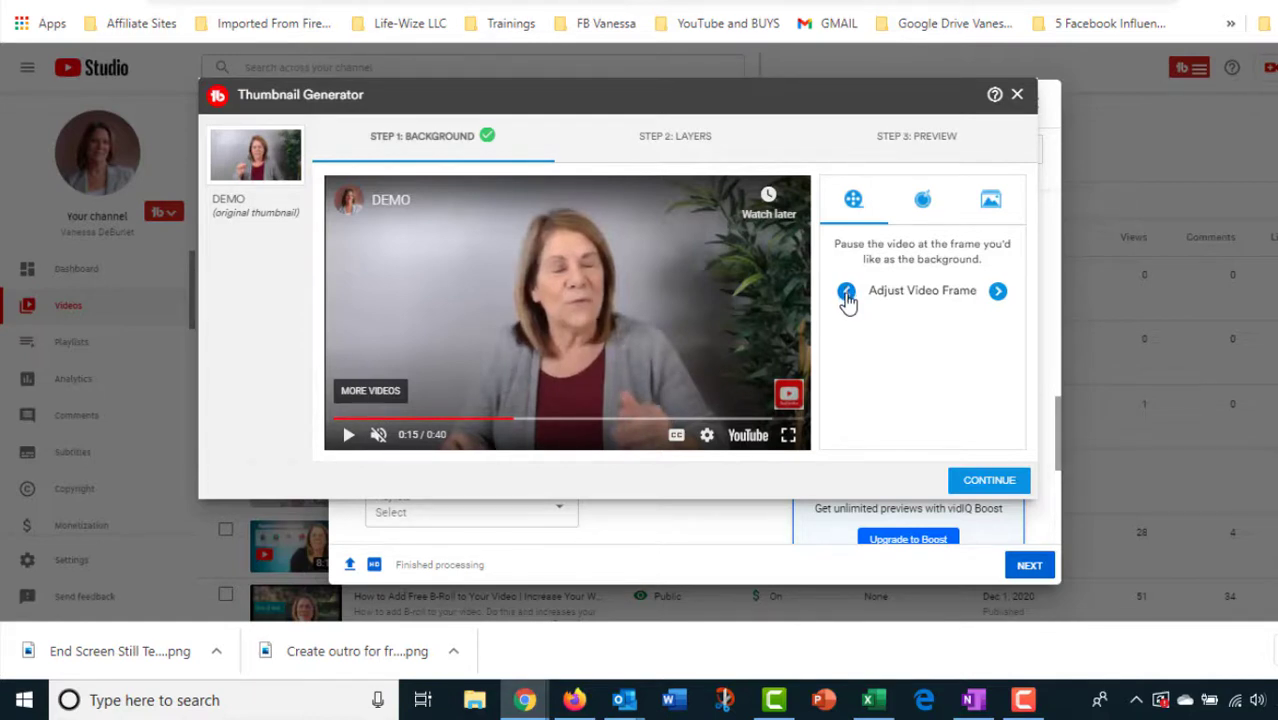
left_click(847, 294)
left_click(847, 294)
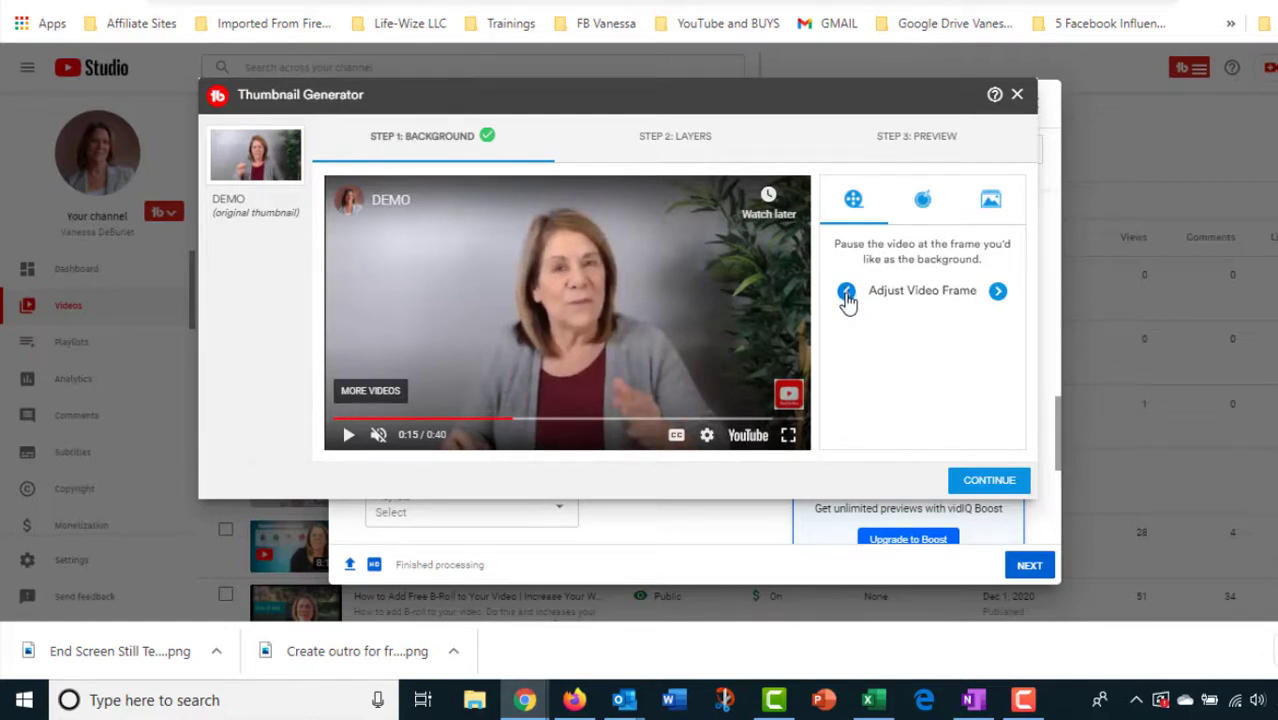
left_click(847, 294)
left_click(847, 294)
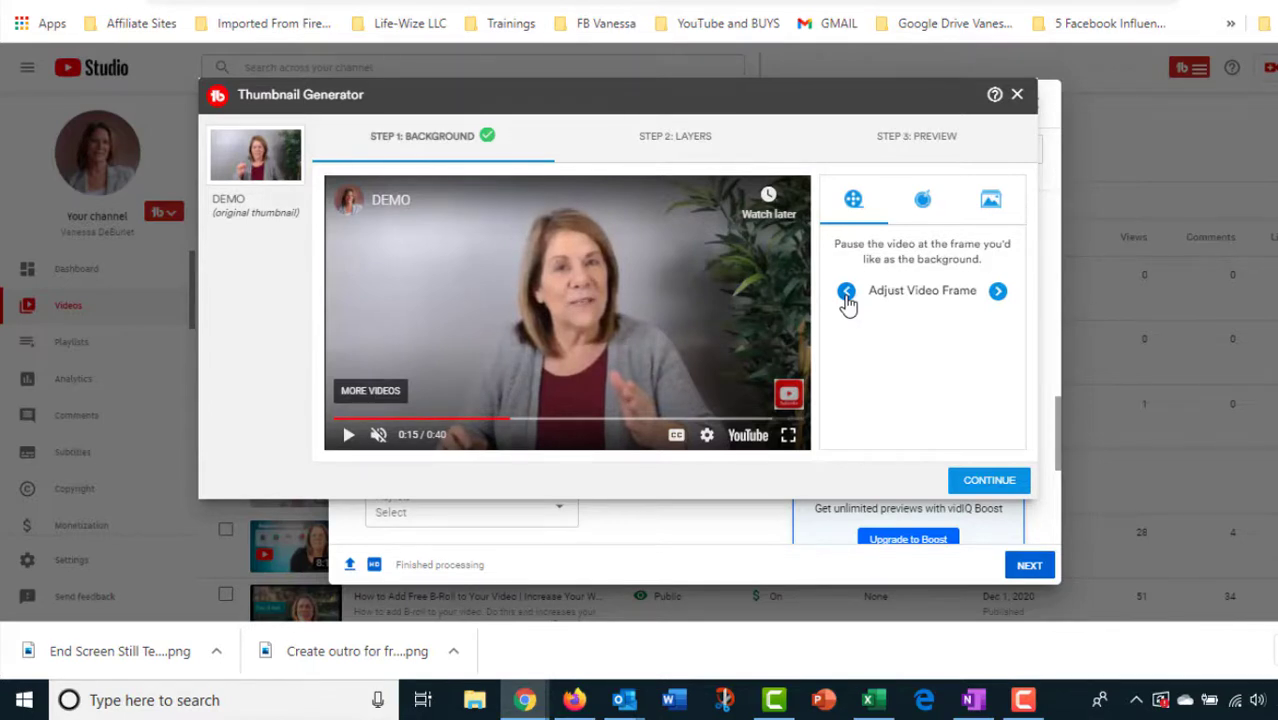
left_click(847, 299)
left_click(847, 292)
left_click(847, 292)
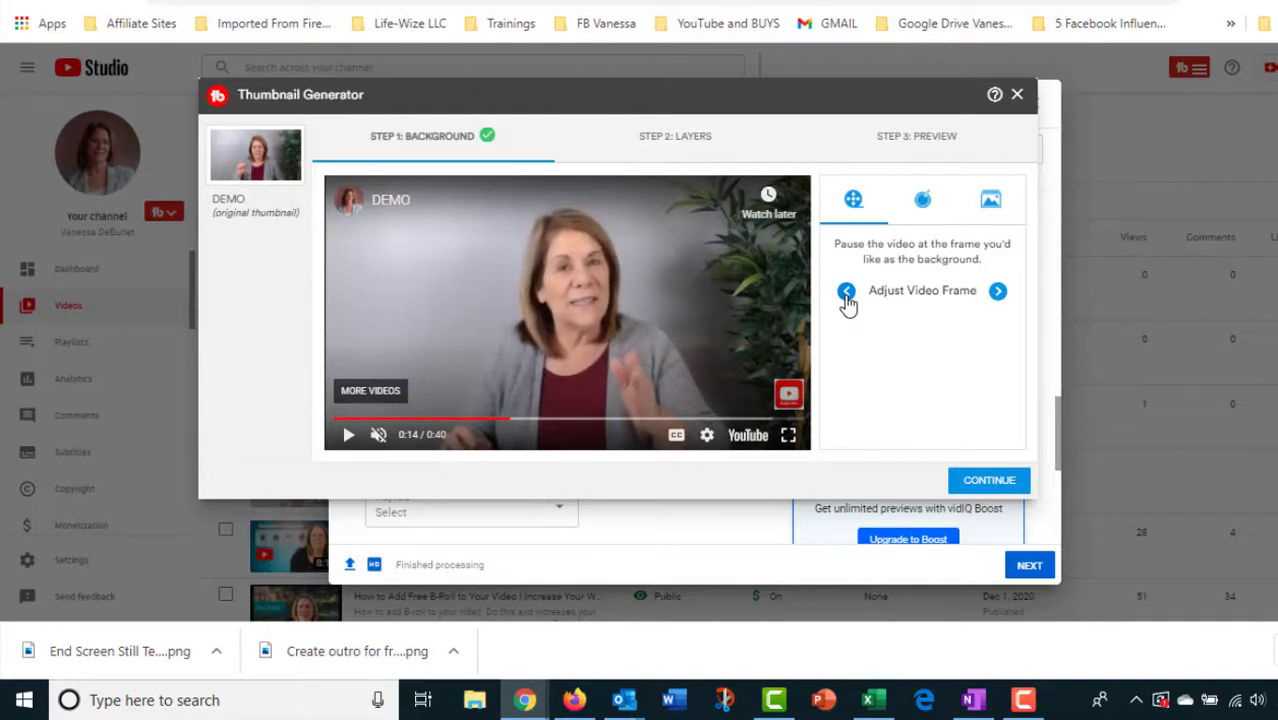
left_click(847, 292)
left_click(846, 294)
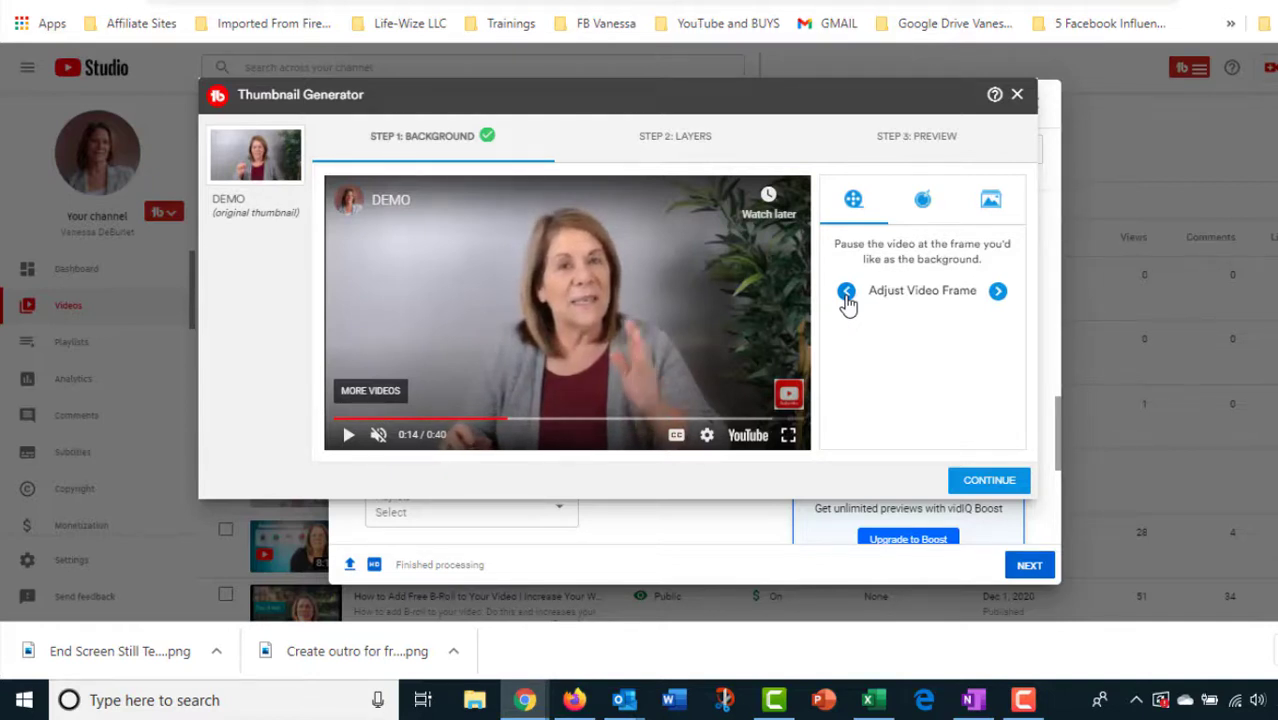
left_click(846, 294)
left_click(846, 294)
left_click(846, 294)
left_click(846, 294)
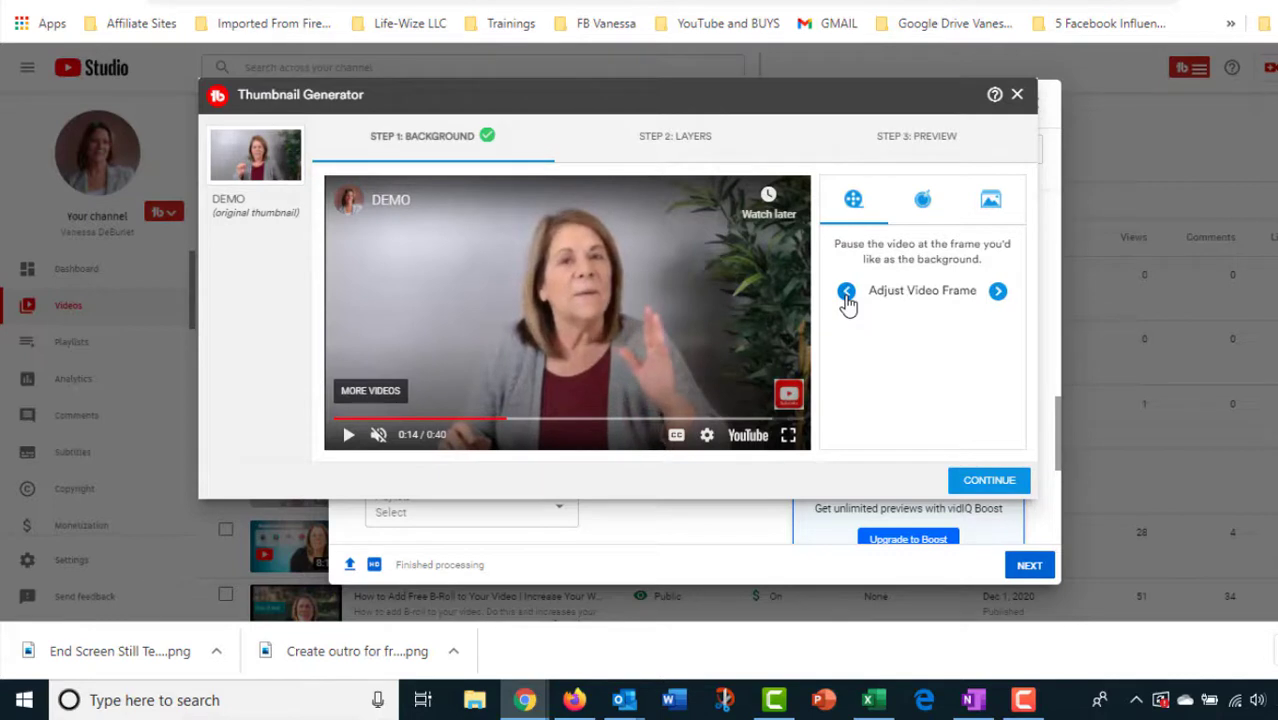
left_click(846, 294)
left_click(846, 294)
left_click(846, 294)
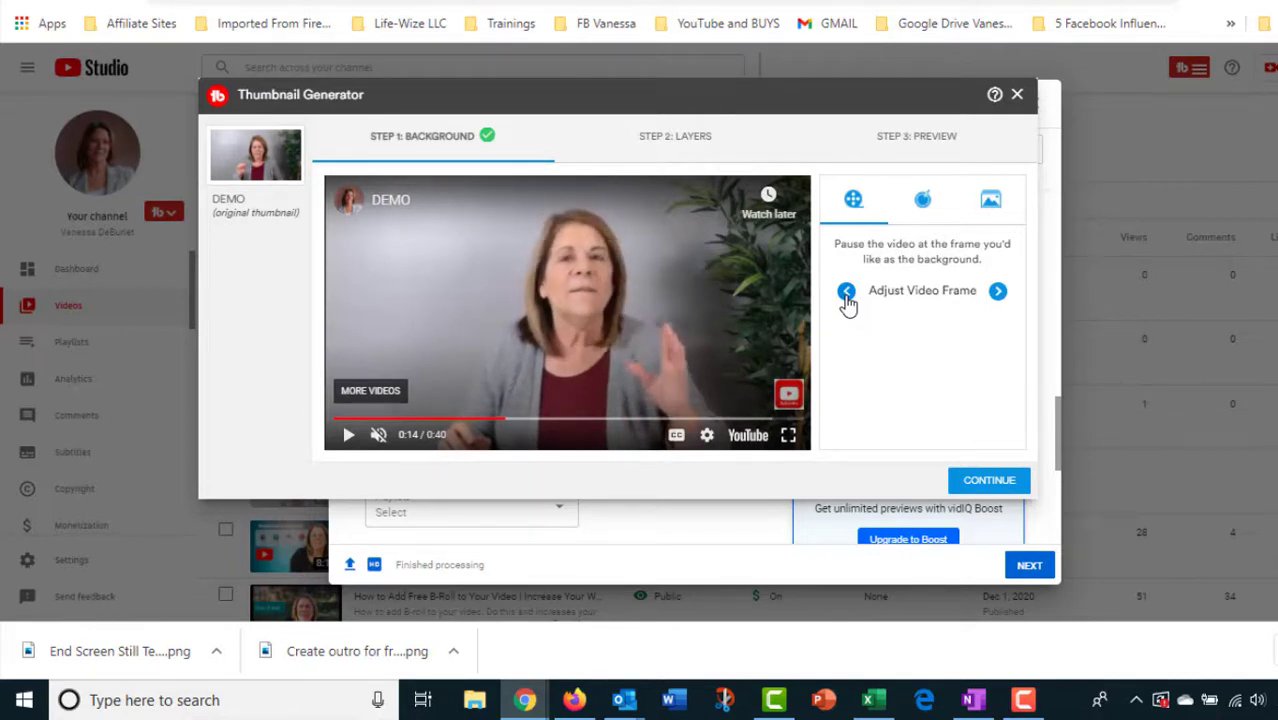
left_click(846, 294)
left_click(846, 294)
left_click(846, 294)
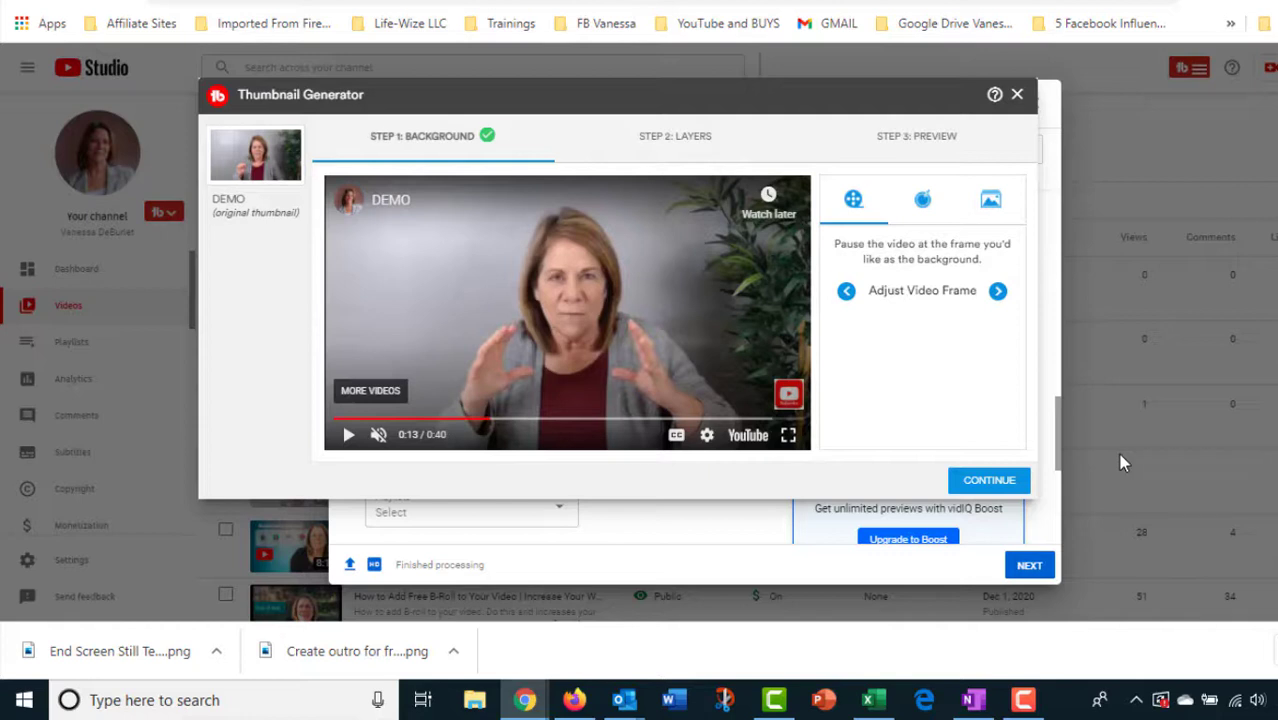
Accept the 0:13 frame as background and advance to Step 2: Layers.
left_click(987, 481)
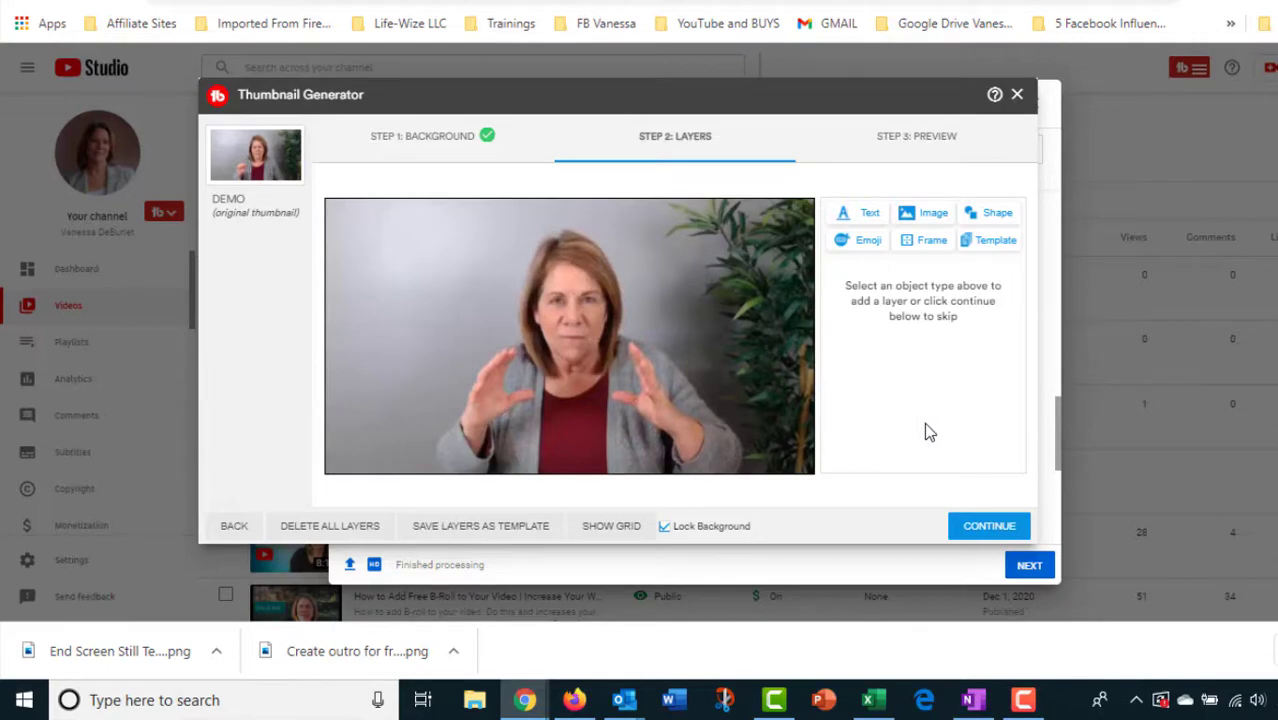
Snip the presenter frame with F10 and save it on the Desktop as 'demo background'.
key("F10")
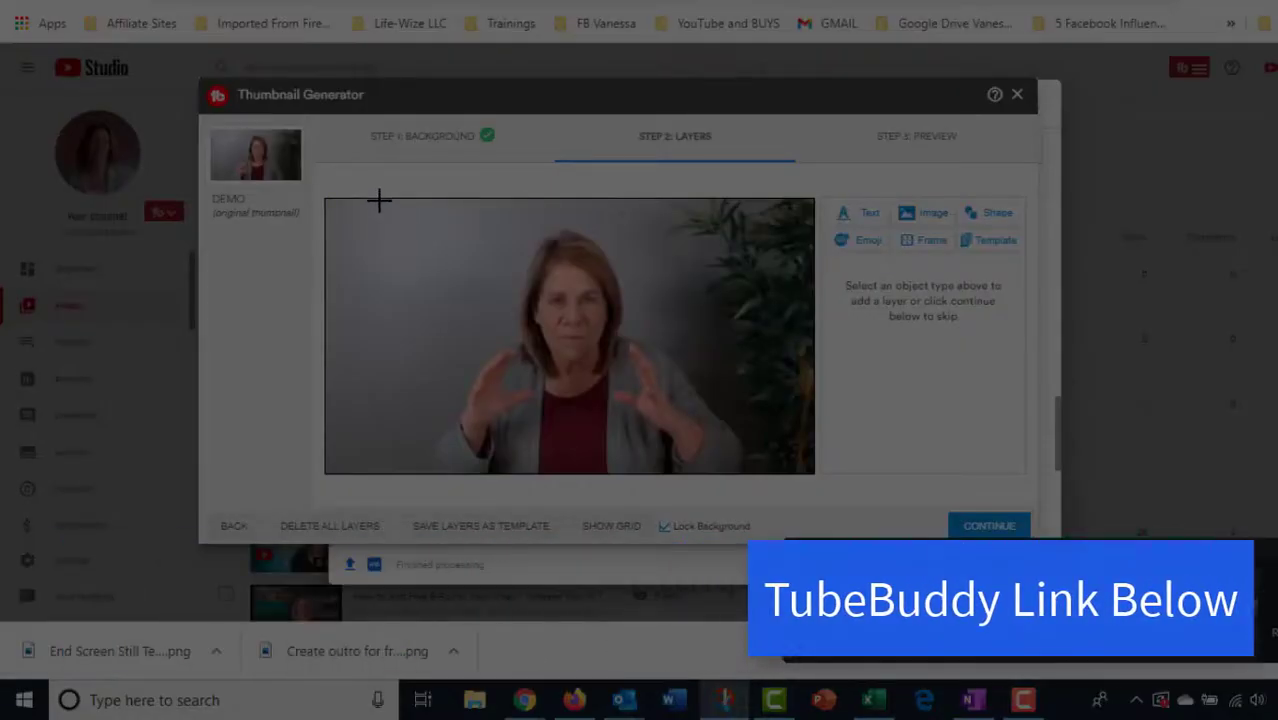
left_click_drag(380, 200, 777, 478)
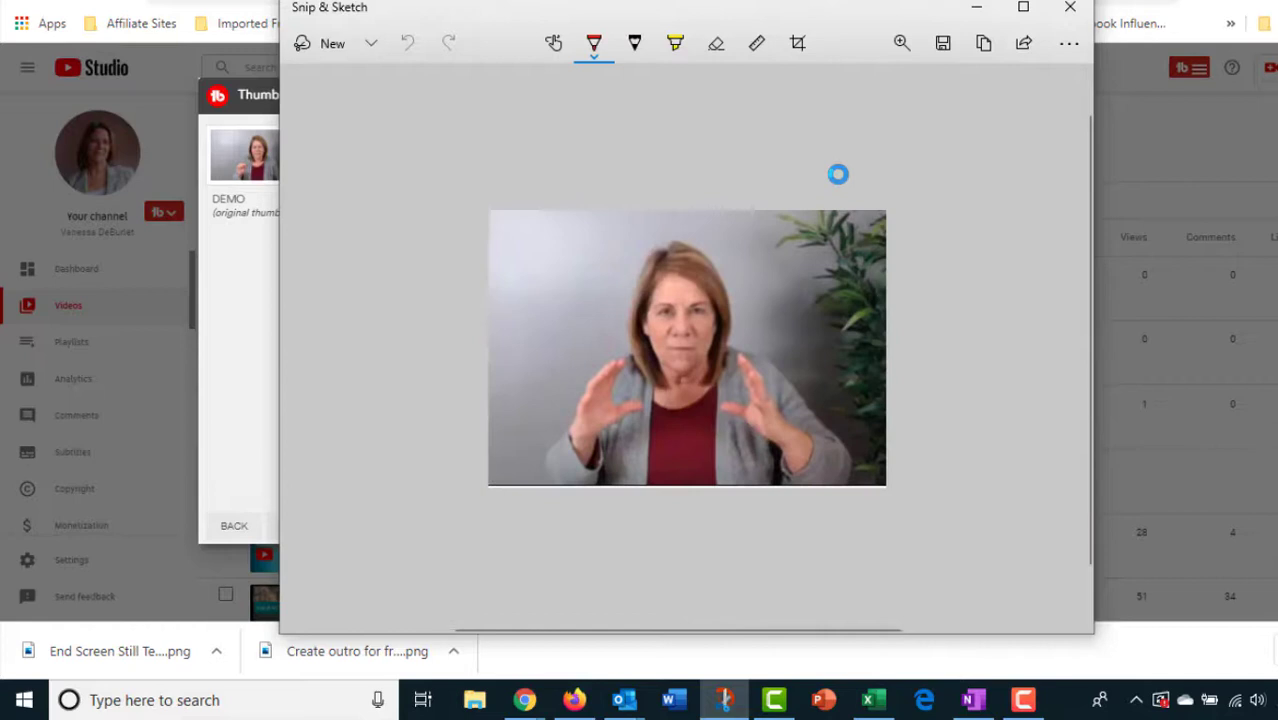
left_click(944, 46)
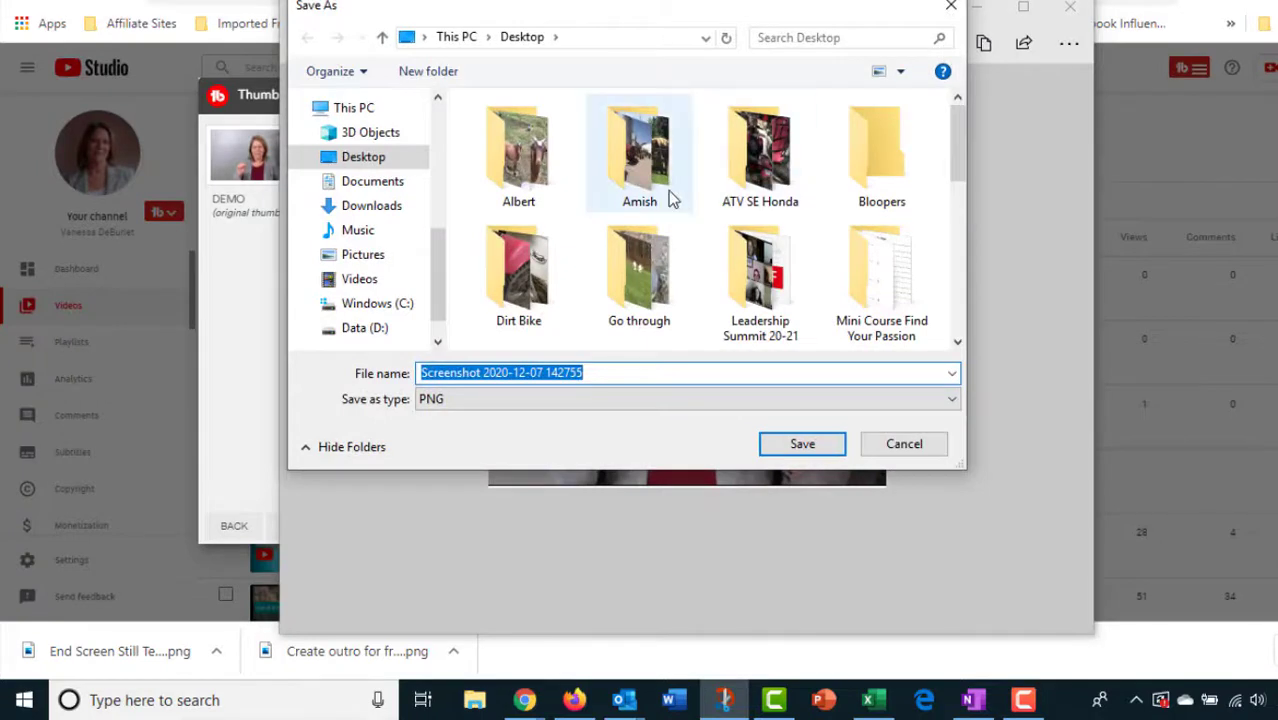
type("demo bac")
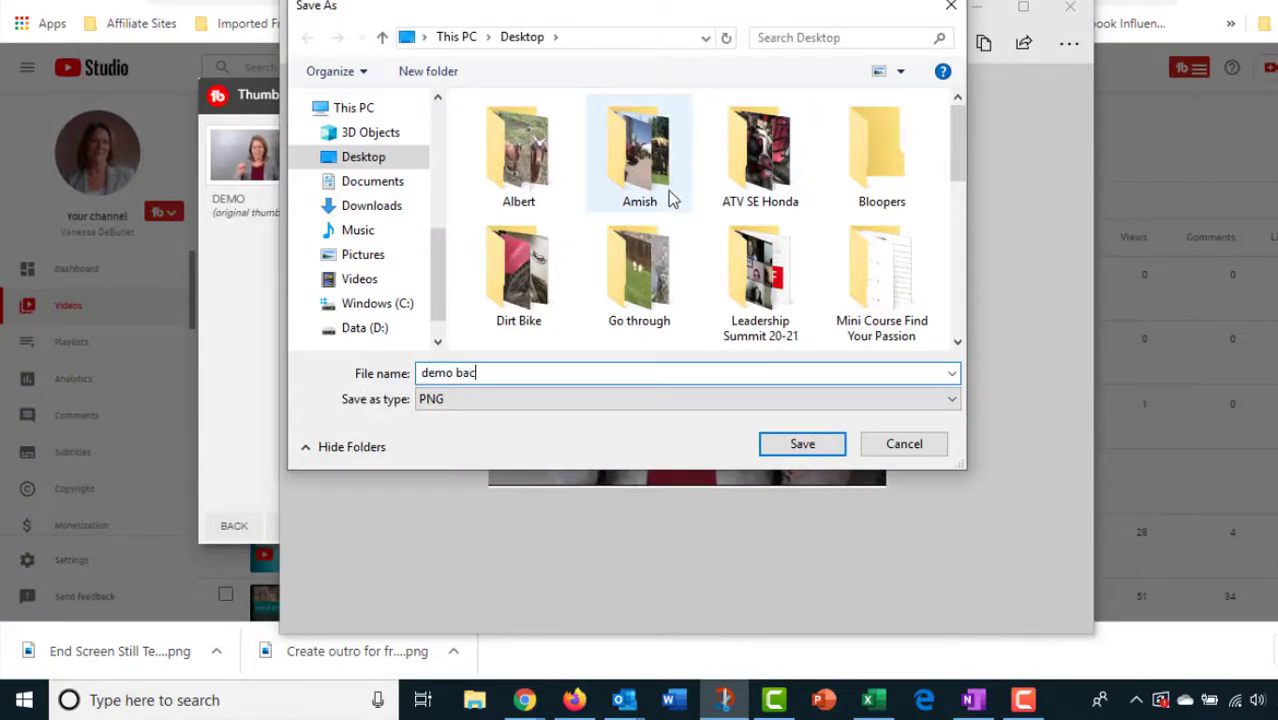
type("kground")
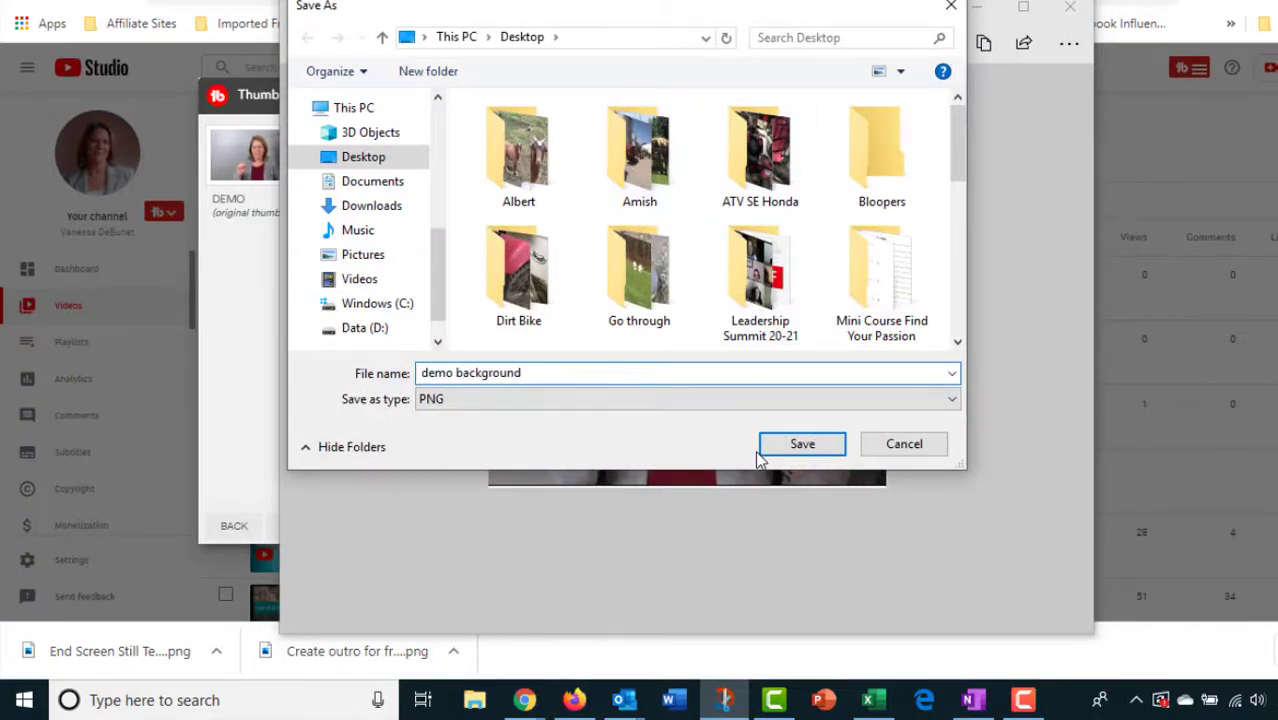
left_click(802, 443)
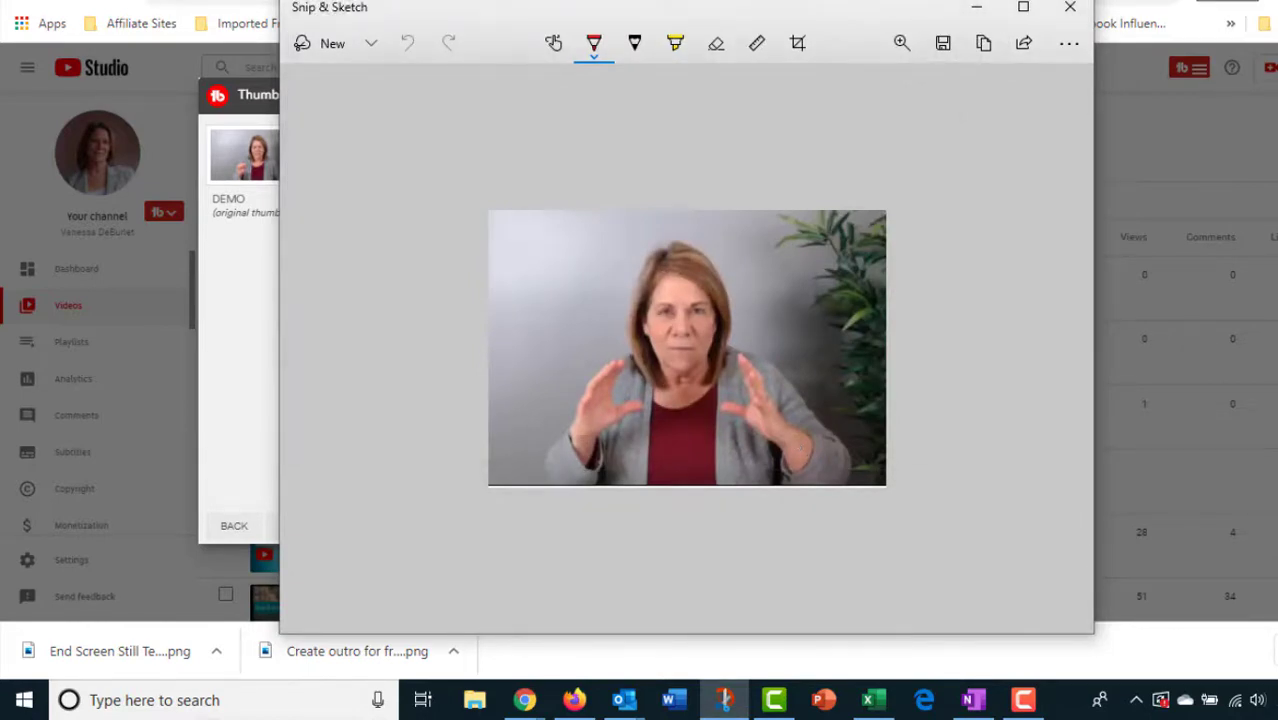
In a new browser tab, go to the remove.bg upload page by searching 'remove'.
left_click(783, 4)
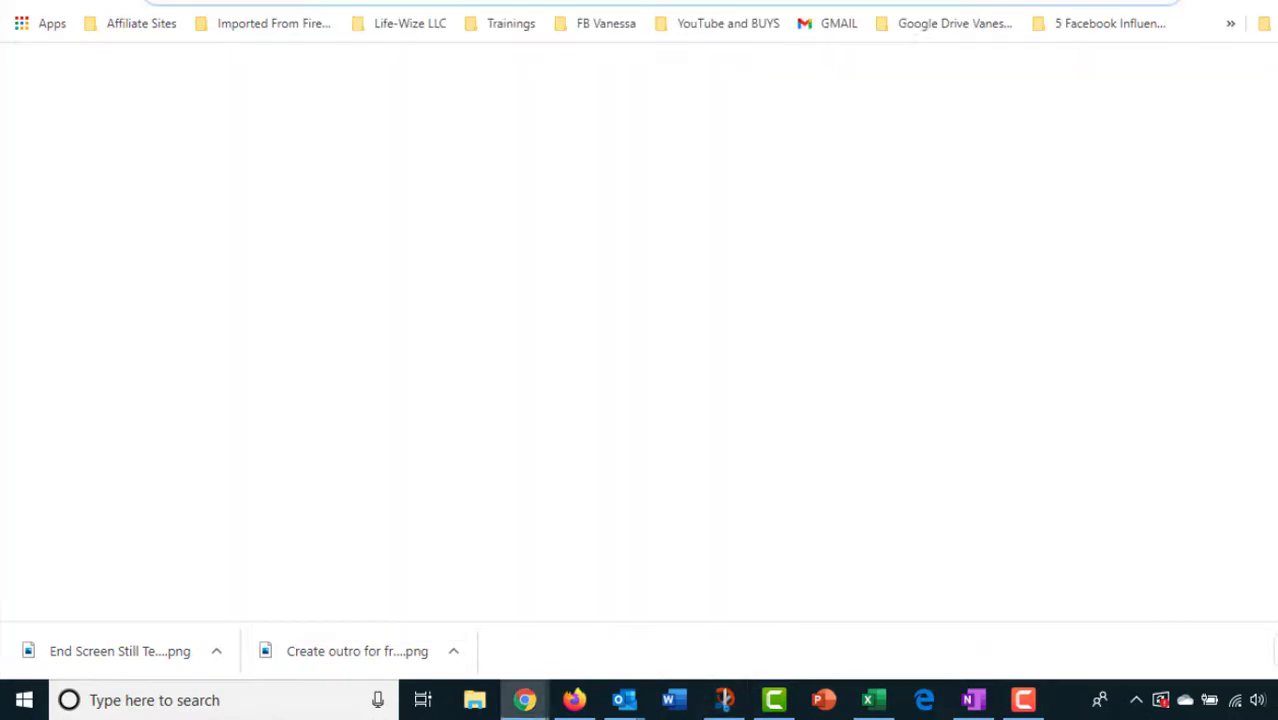
left_click(783, 4)
type("remobeb")
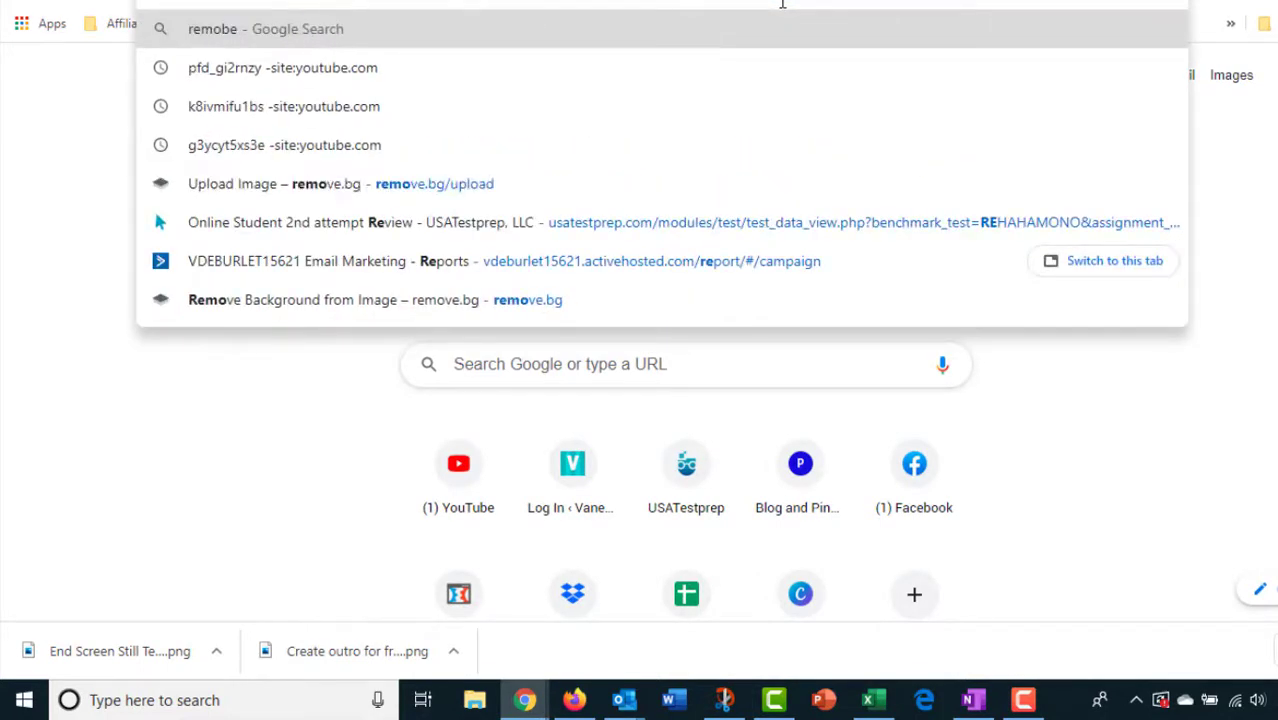
key("BackSpace")
key("BackSpace")
key("BackSpace")
type("ve")
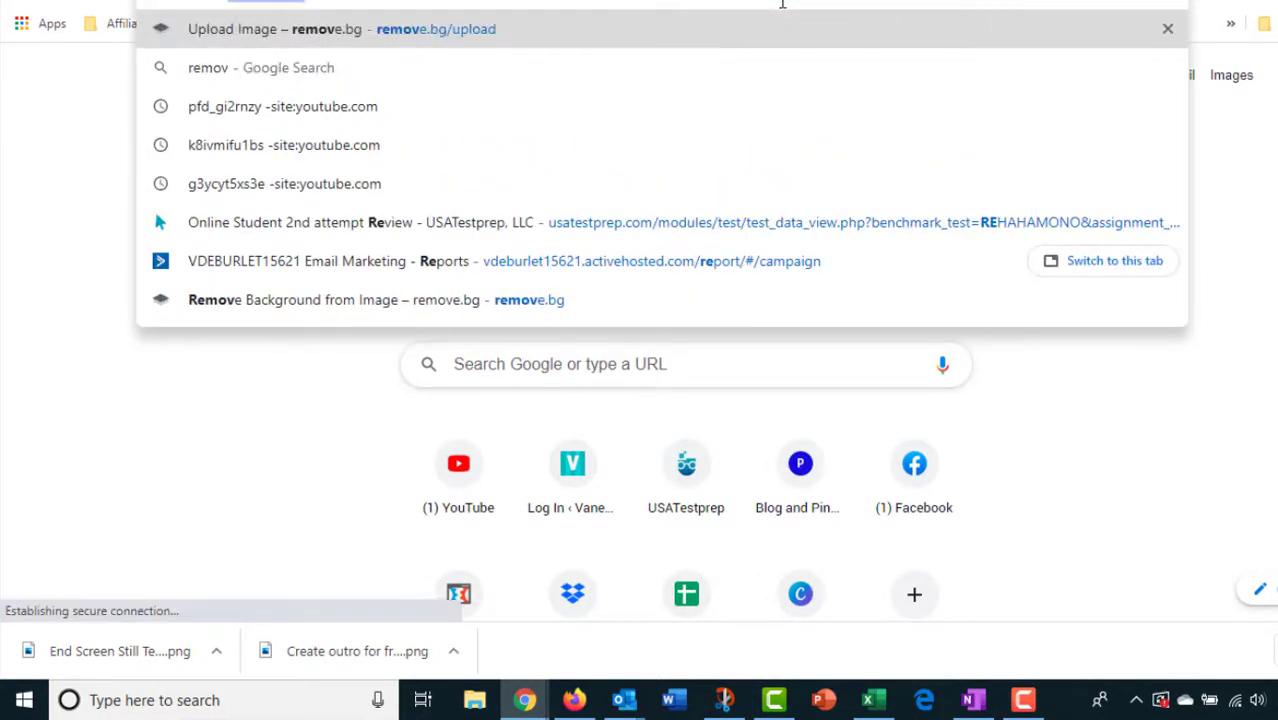
left_click(783, 52)
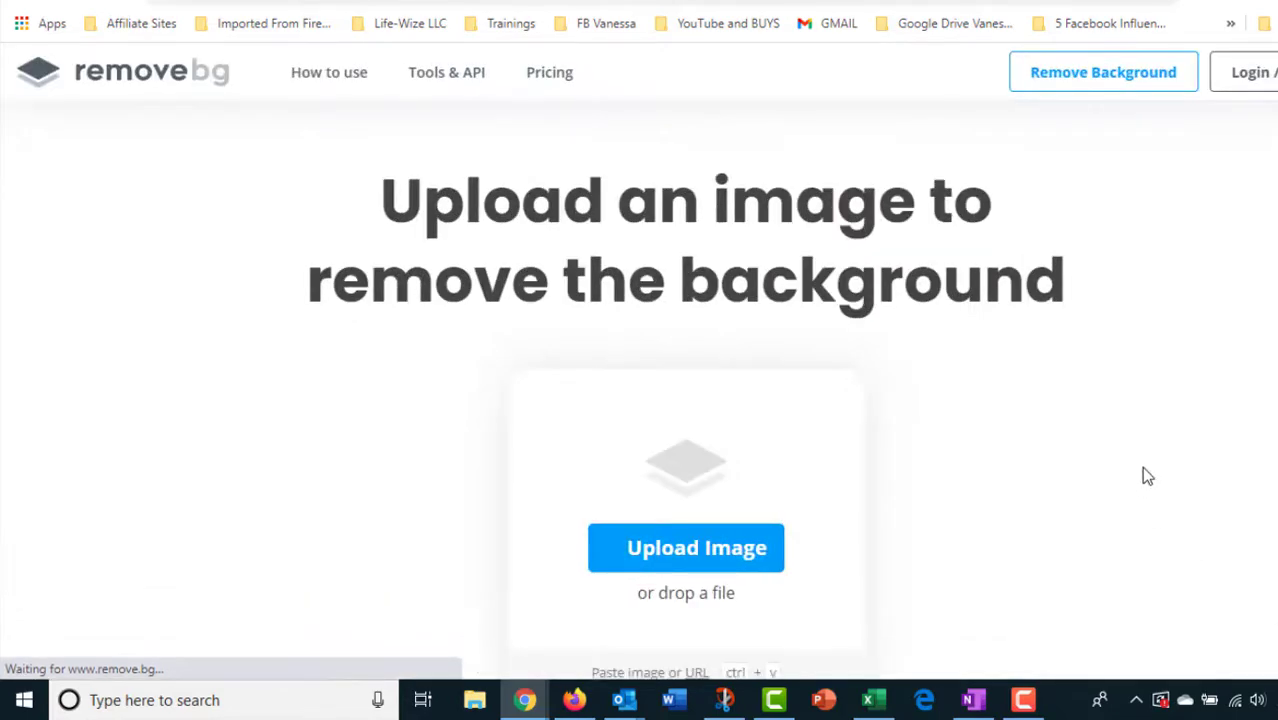
scroll(685, 400, "down", 2)
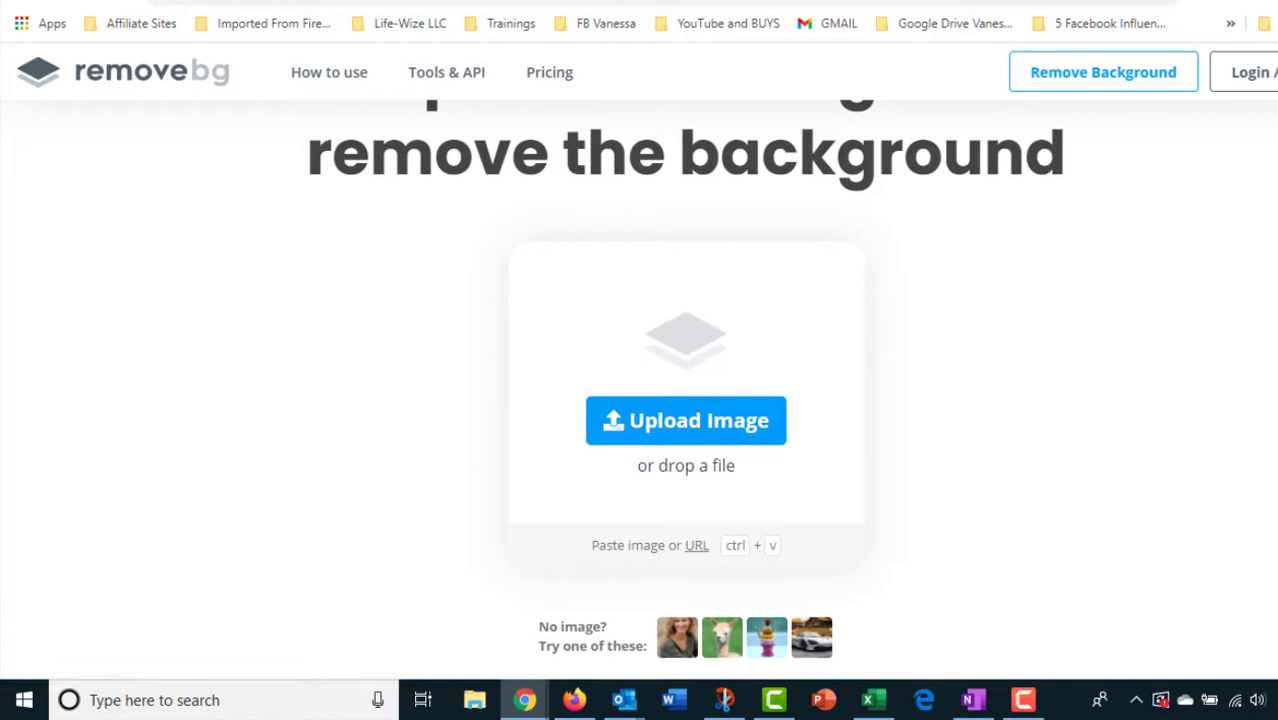
scroll(685, 400, "down", 1)
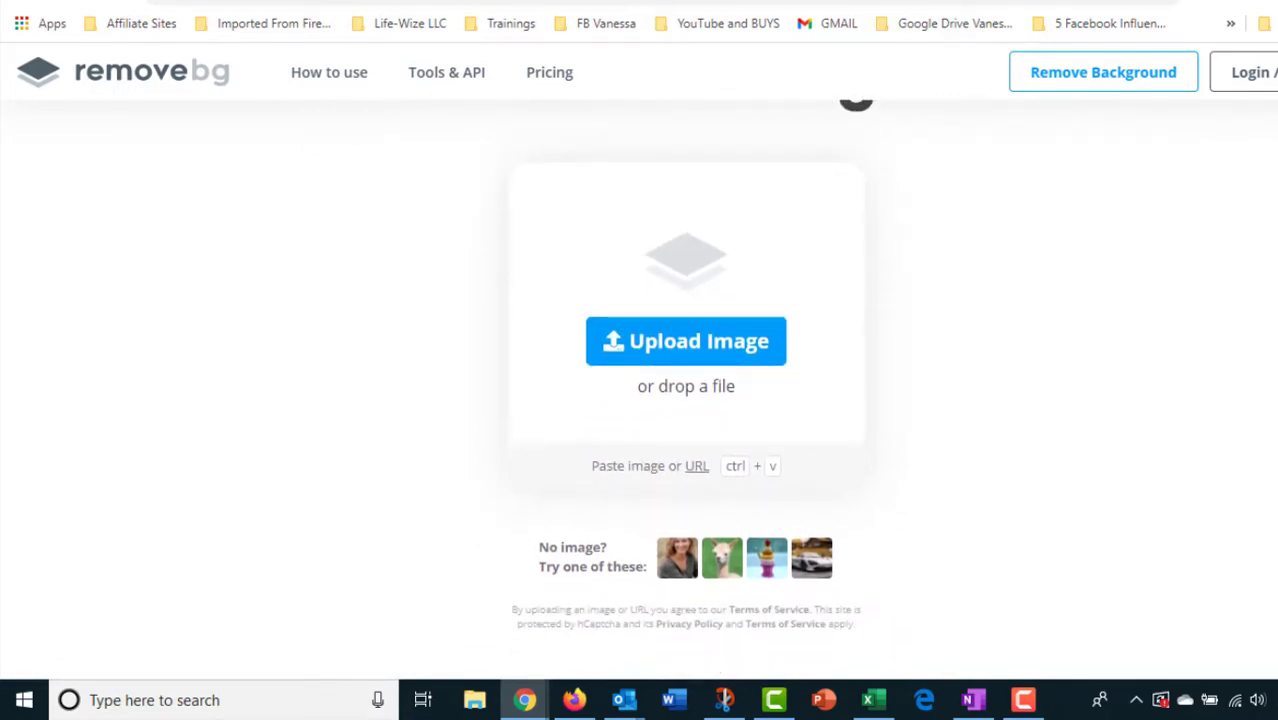
scroll(685, 400, "up", 1)
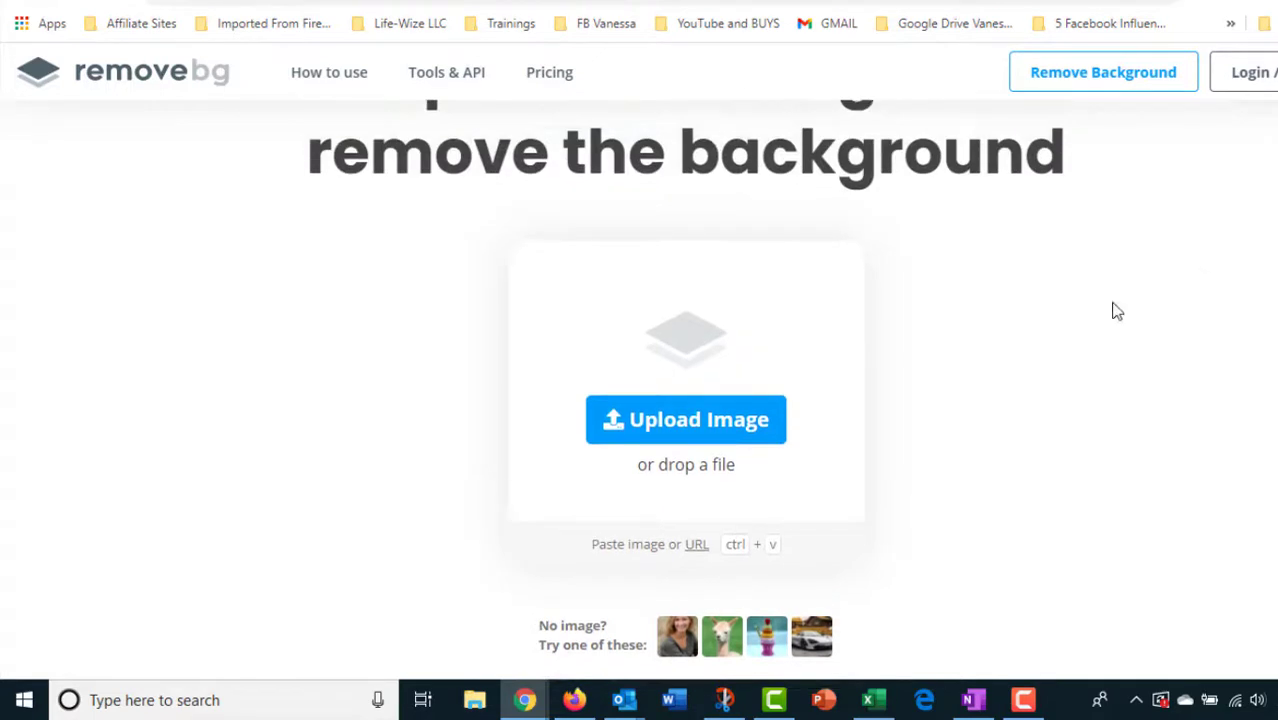
Upload the Desktop image 'demo background' to remove.bg for background removal.
left_click(745, 424)
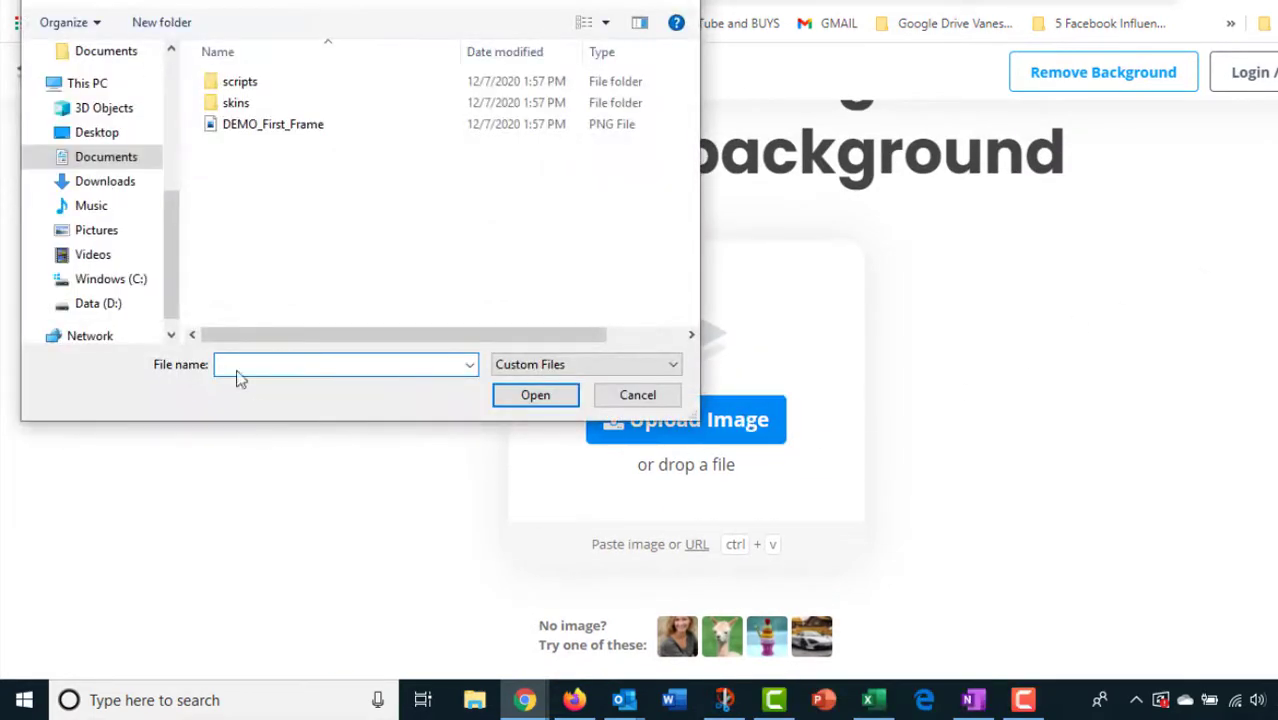
left_click(96, 132)
left_click_drag(684, 87, 648, 160)
left_click(645, 165)
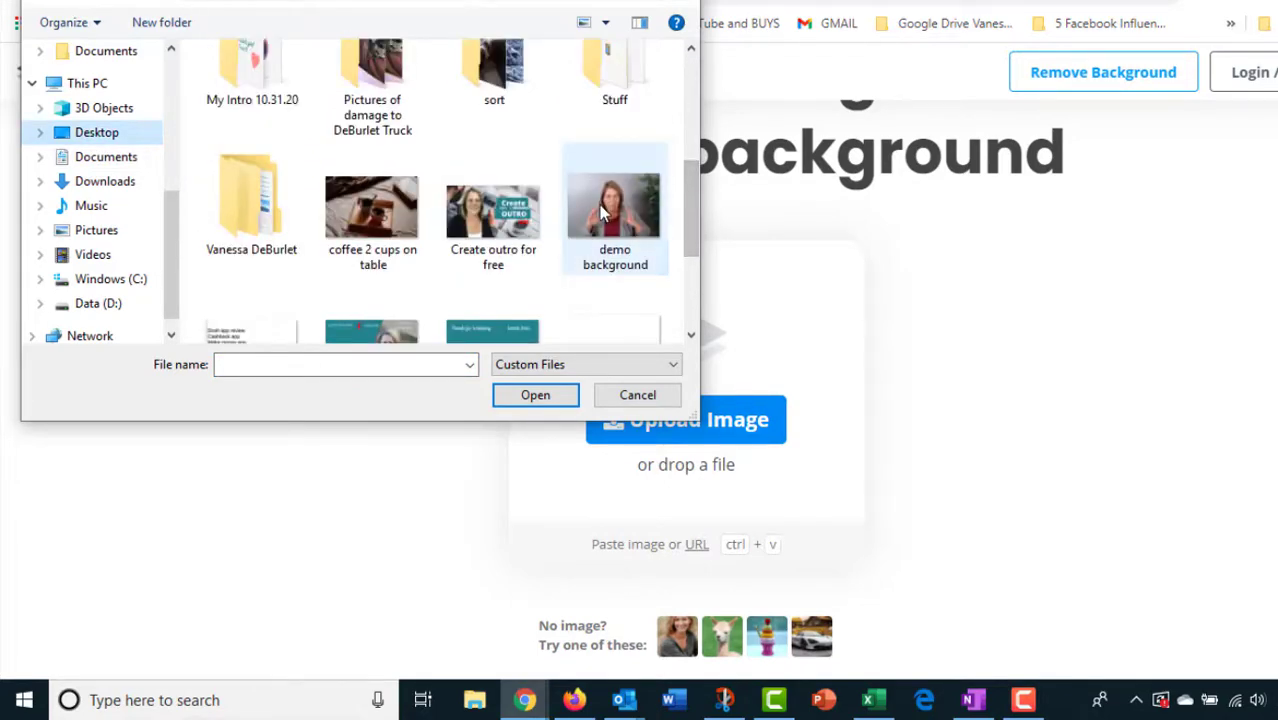
left_click(550, 400)
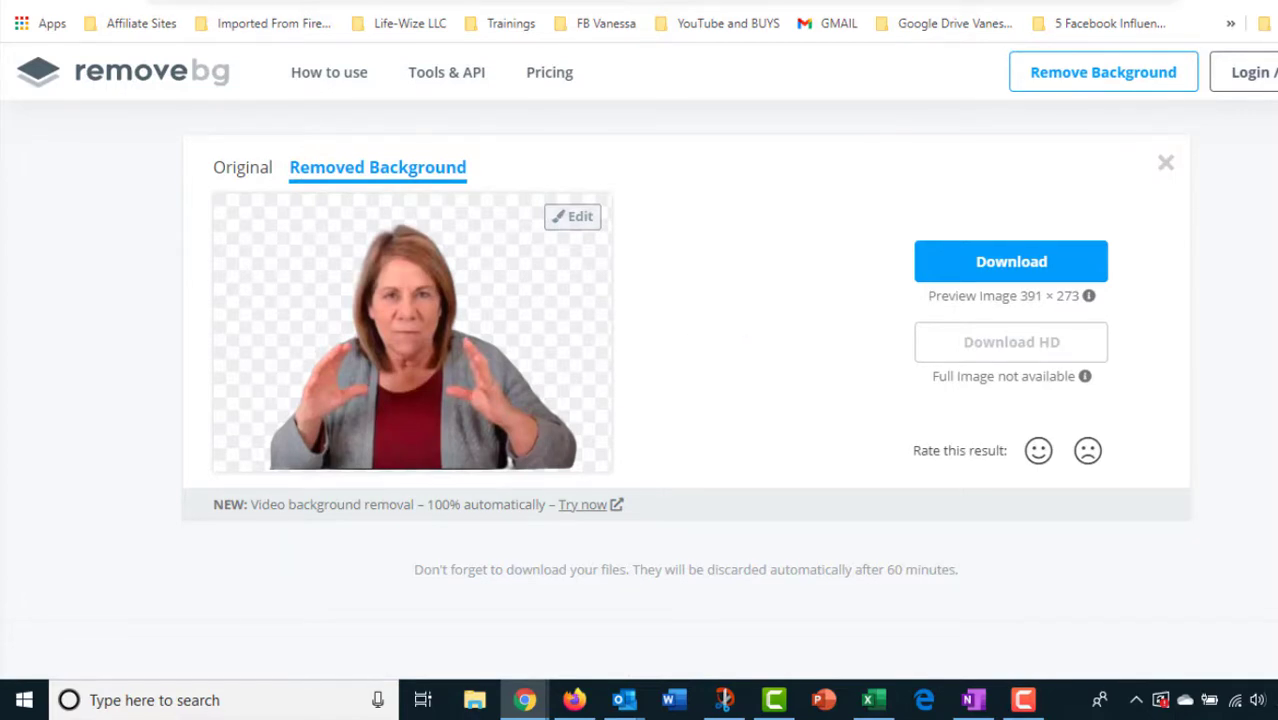
Scroll through remove.bg's result page to inspect the cut-out presenter.
scroll(686, 400, "down", 2)
scroll(686, 400, "up", 1)
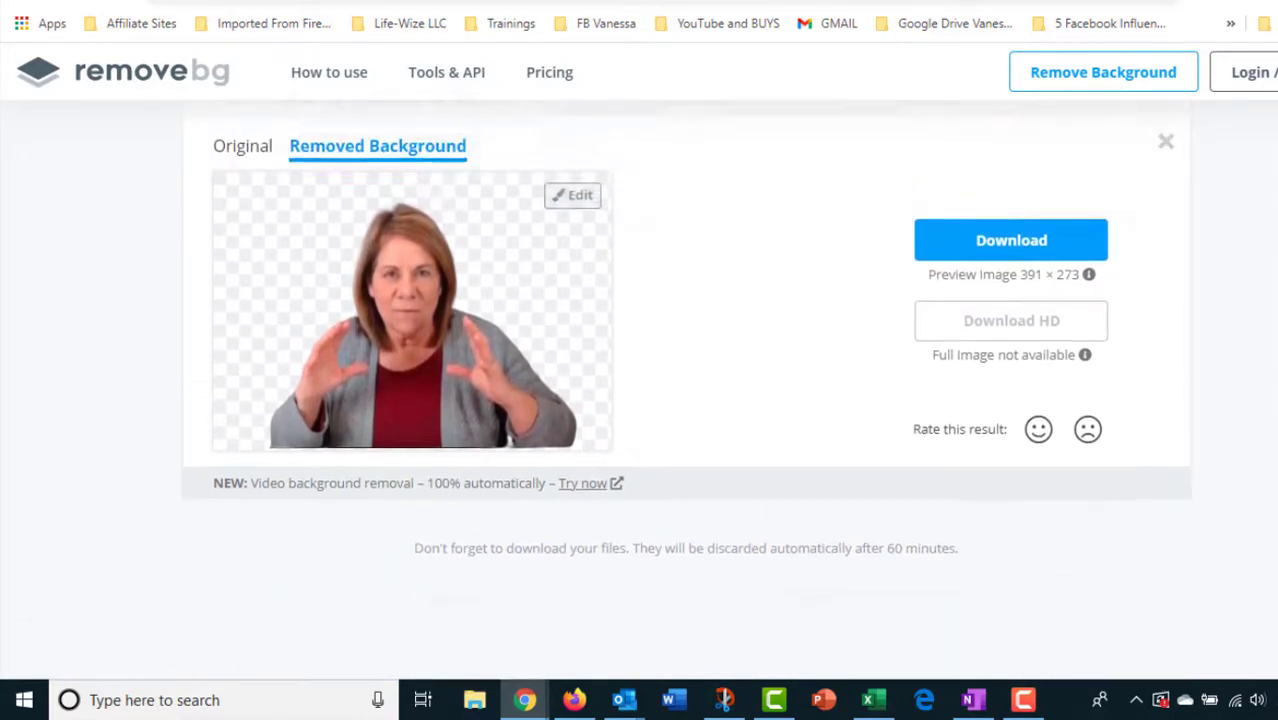
scroll(686, 352, "up", 1)
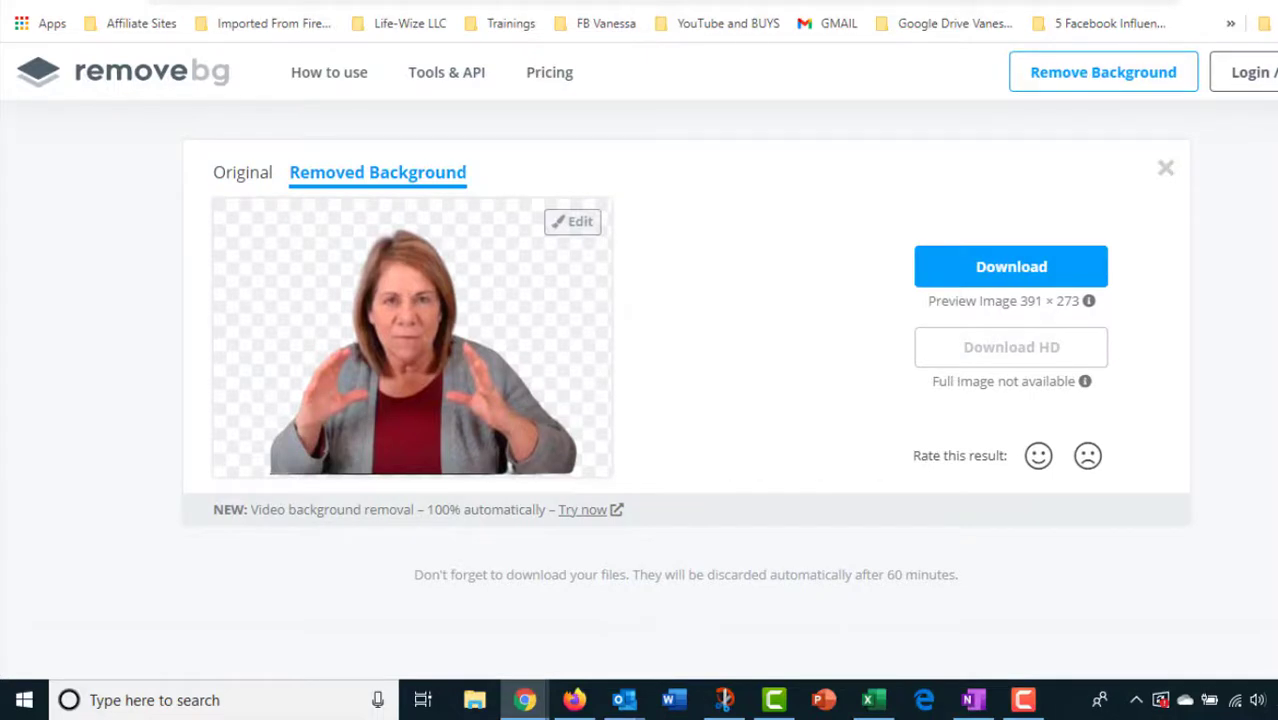
scroll(686, 400, "down", 1)
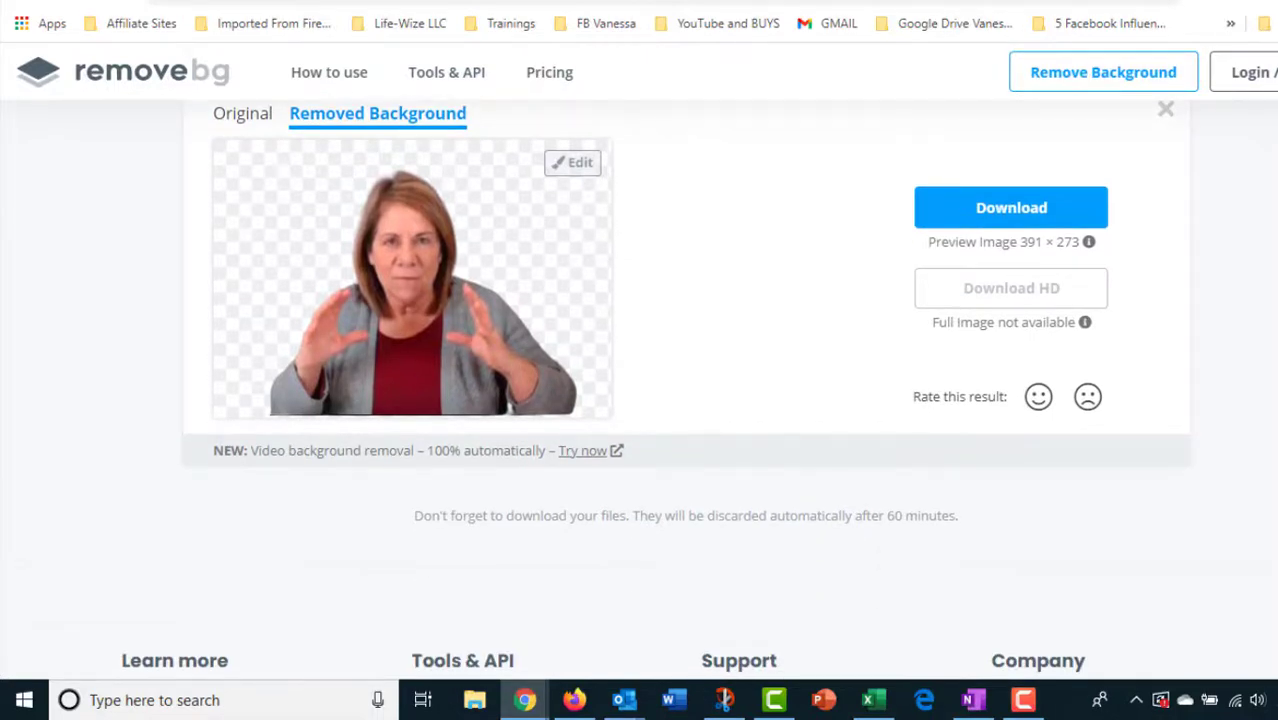
scroll(686, 400, "up", 2)
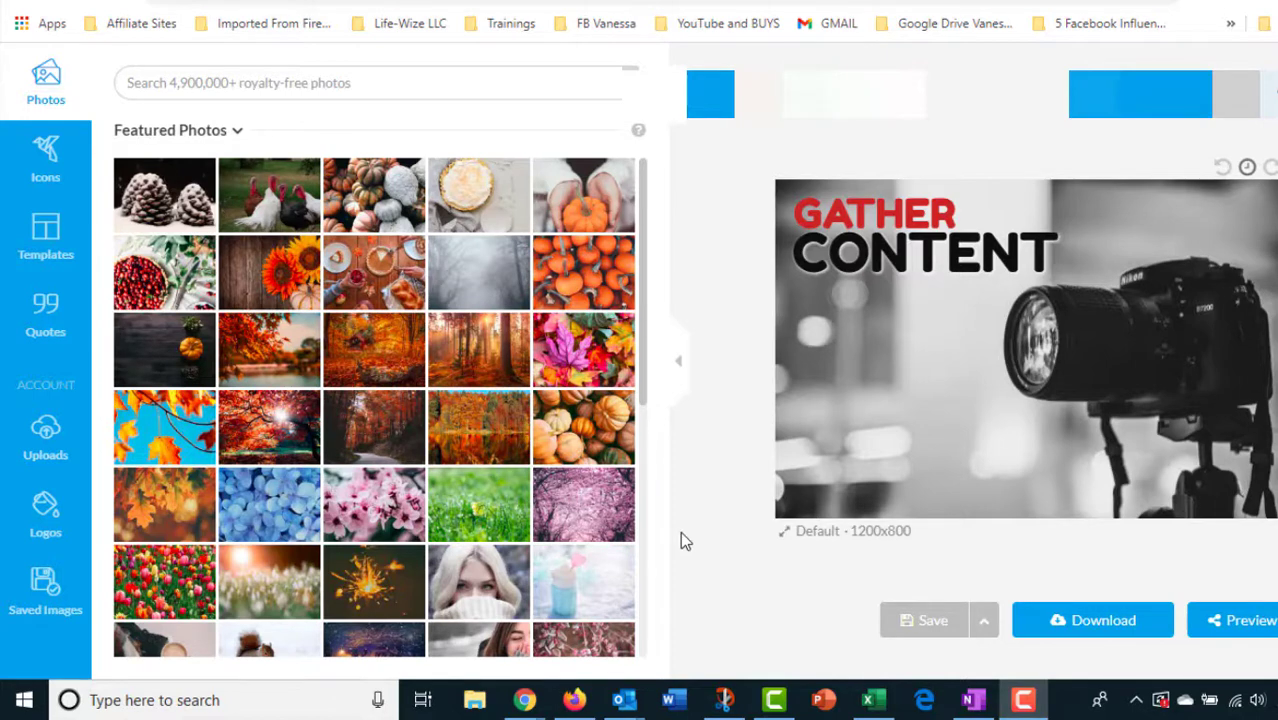
Show all uploaded images in Stencil and choose the presenter PNG and bokeh photo to upload.
left_click(45, 437)
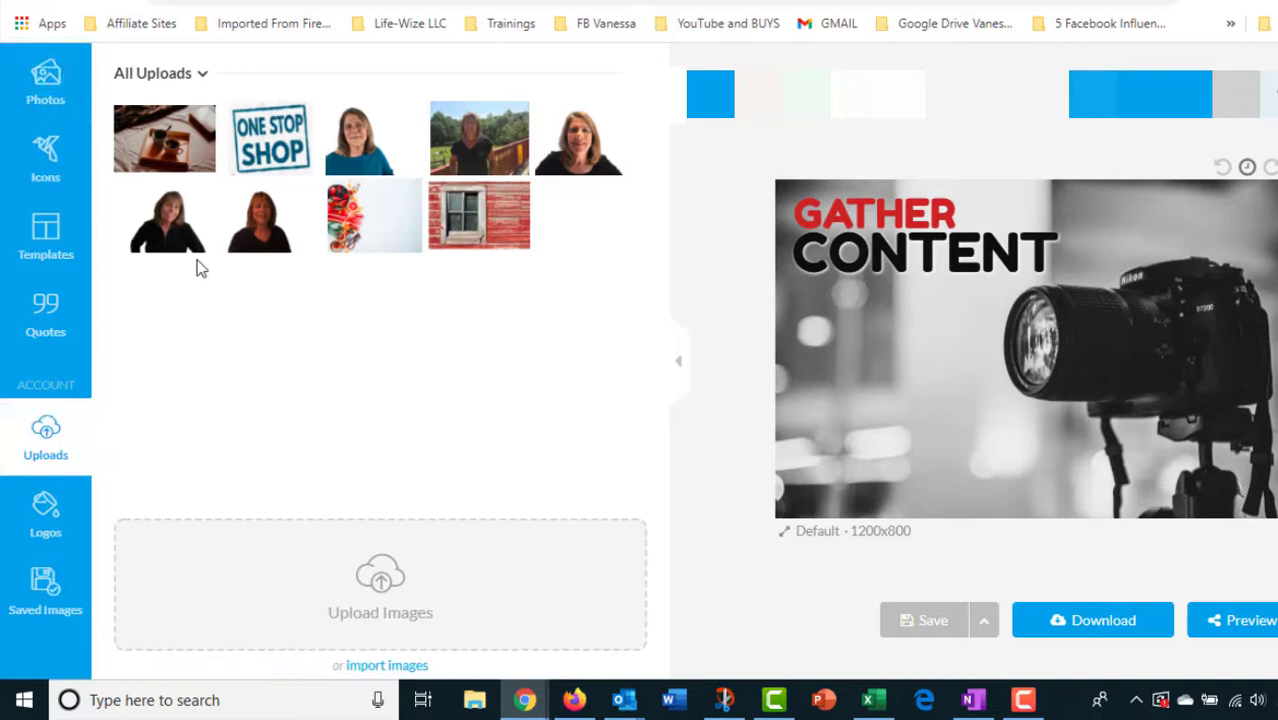
left_click(198, 88)
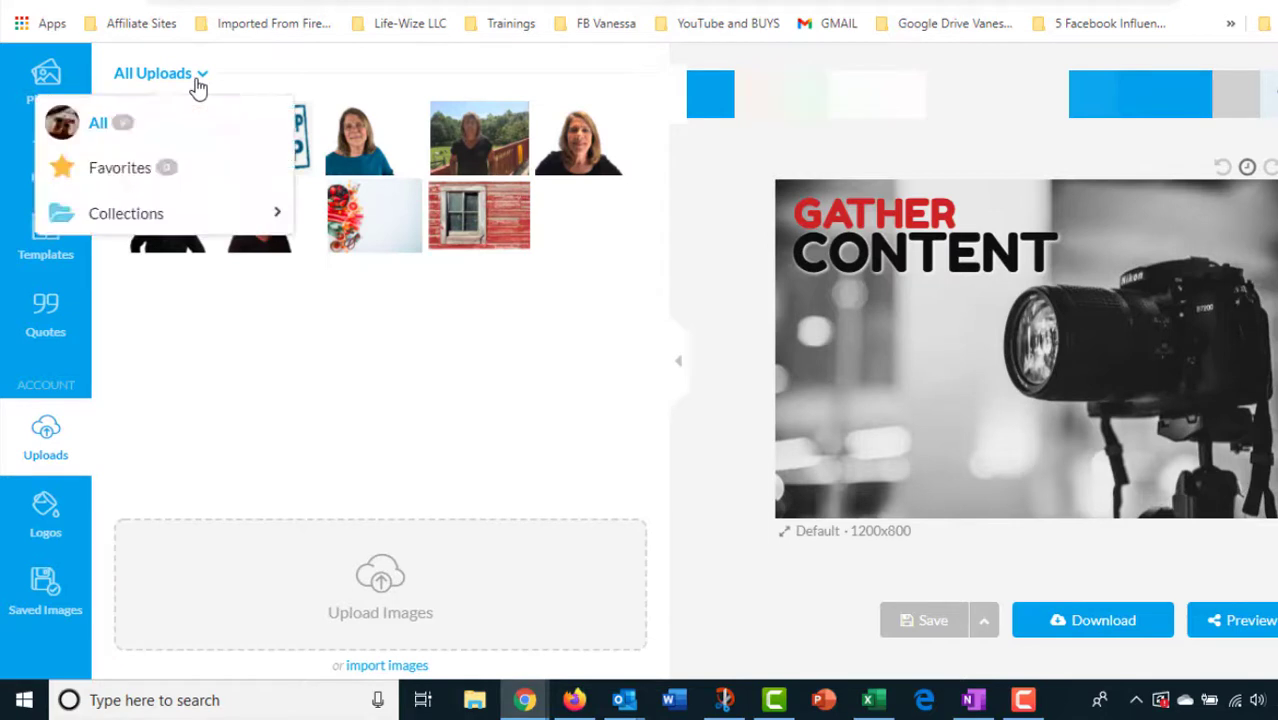
mouse_move(160, 212)
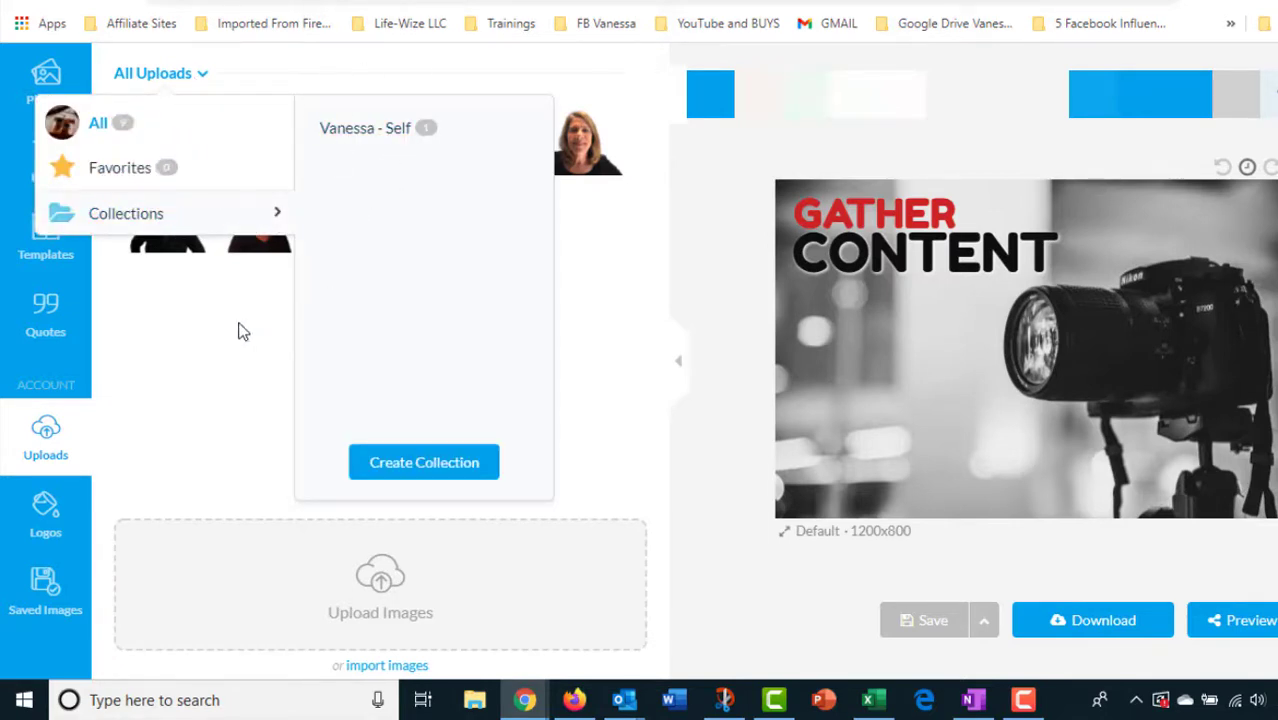
left_click(254, 443)
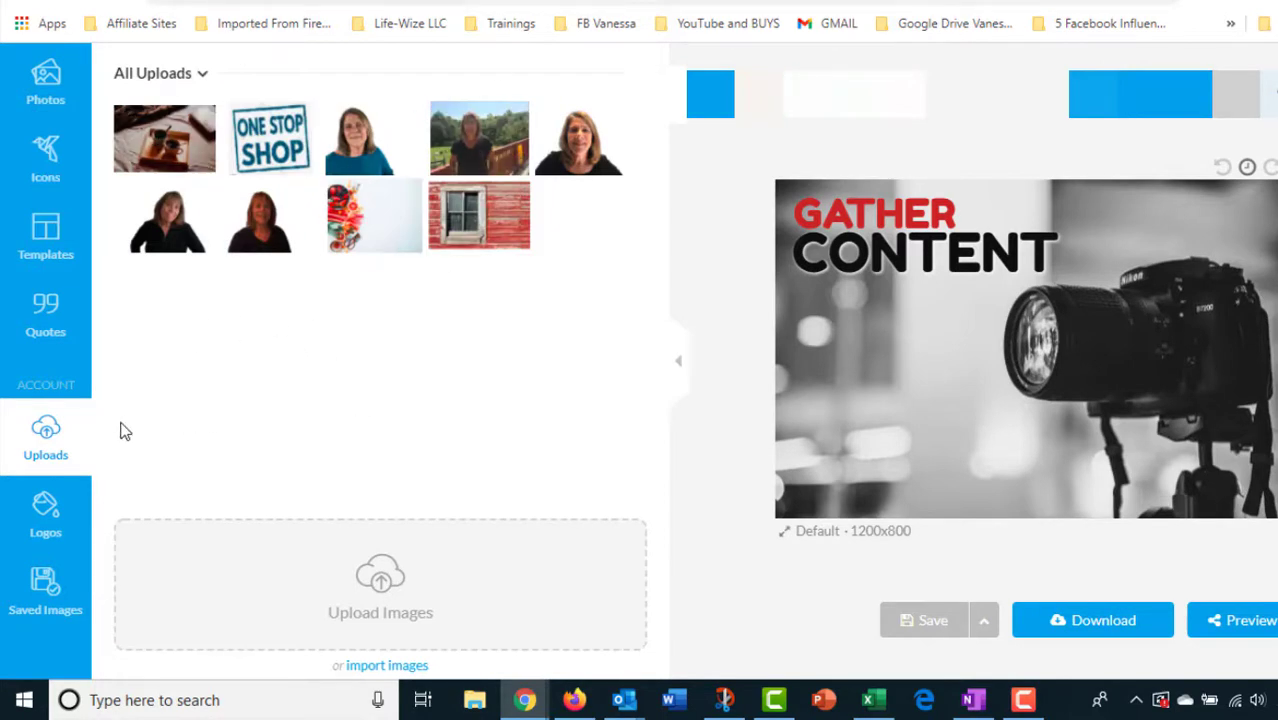
left_click(381, 620)
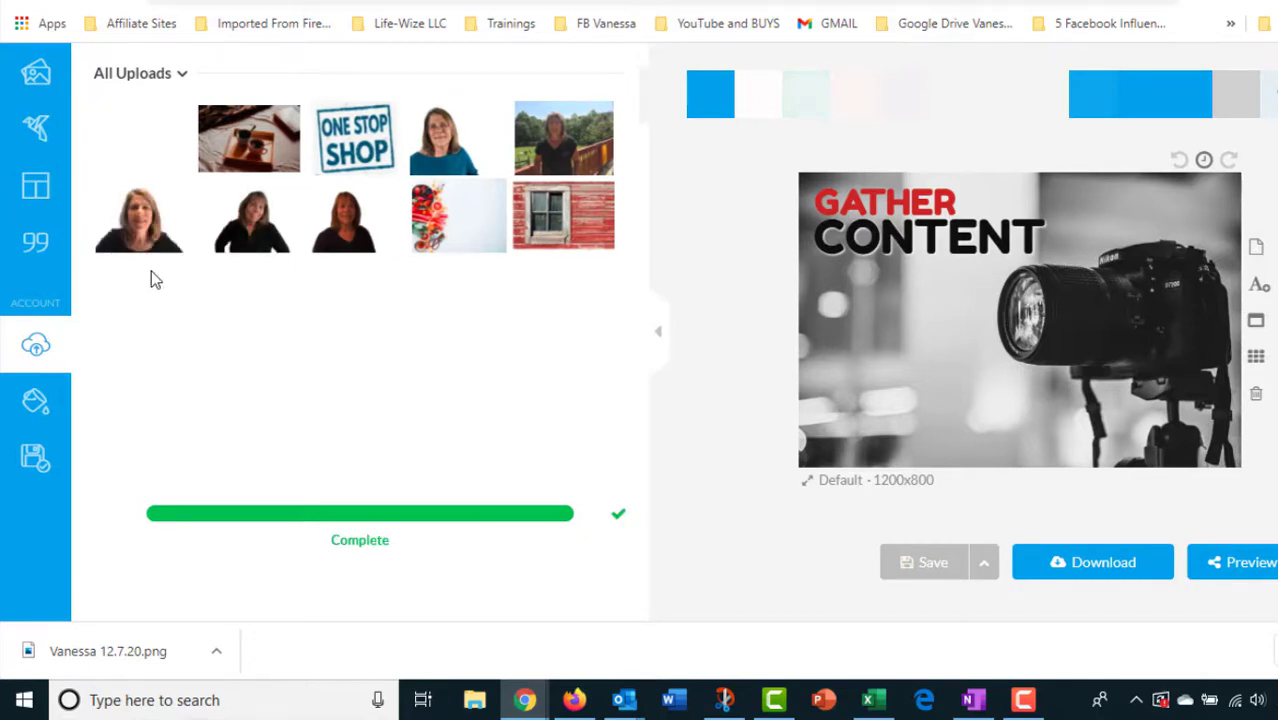
mouse_move(143, 215)
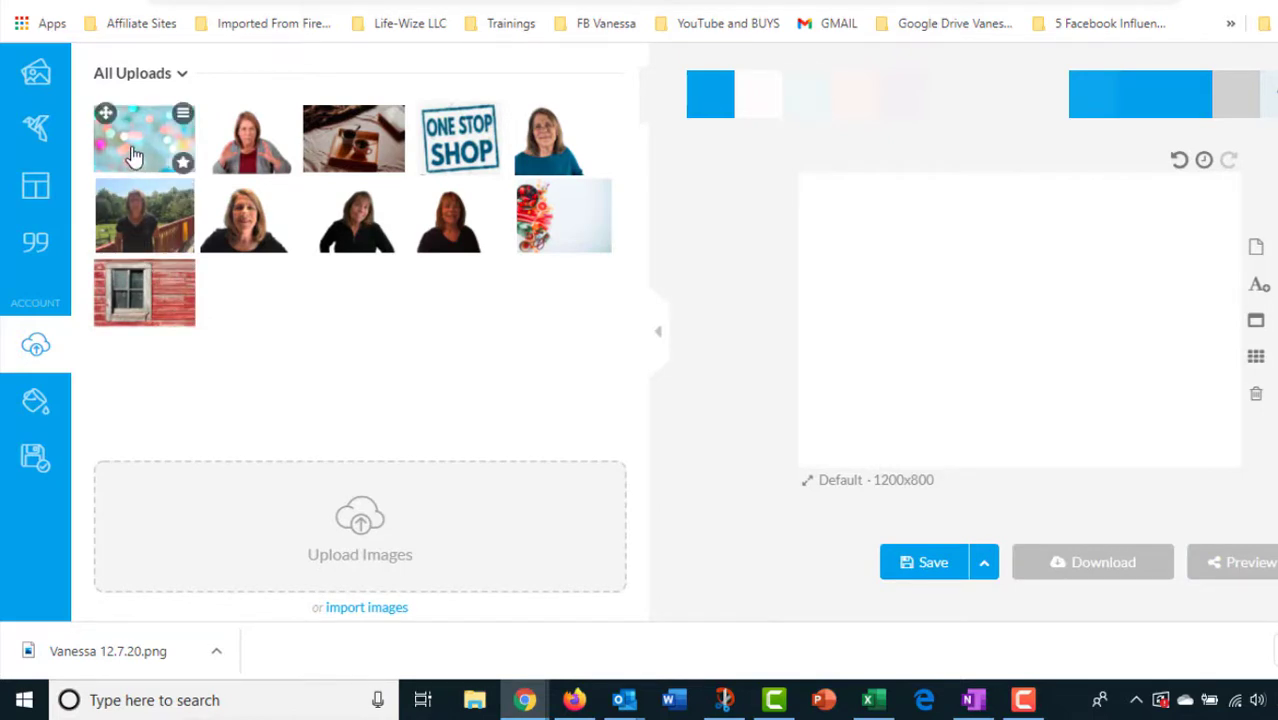
Add the bokeh image and stretch it to fill the whole canvas.
left_click(135, 158)
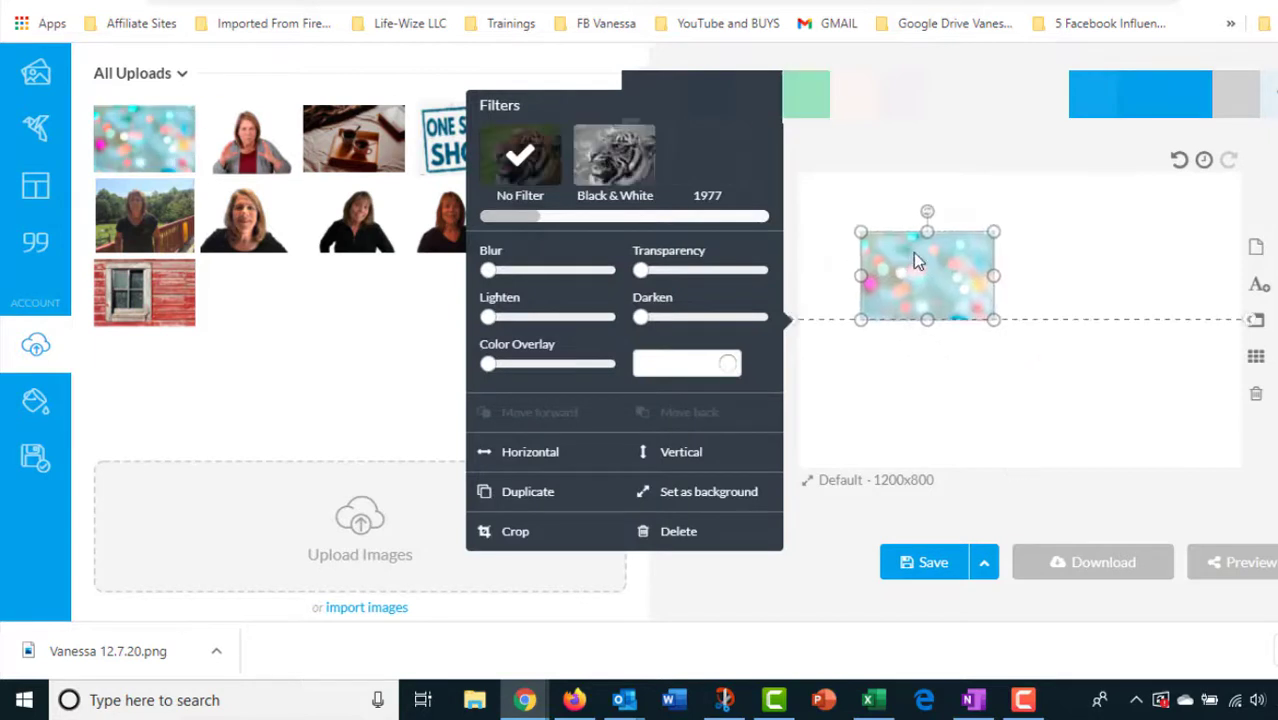
left_click_drag(913, 252, 867, 215)
left_click_drag(928, 258, 1240, 462)
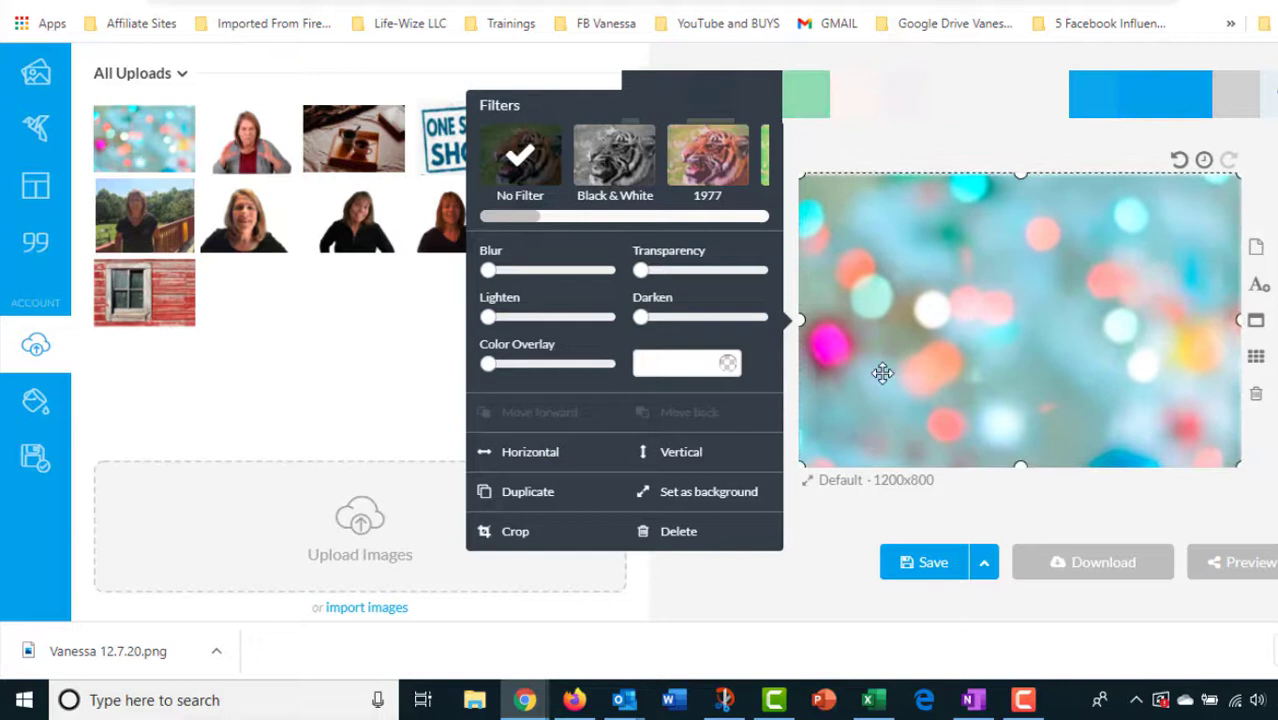
Add the cut-out presenter and enlarge it over the right side of the canvas.
left_click(760, 200)
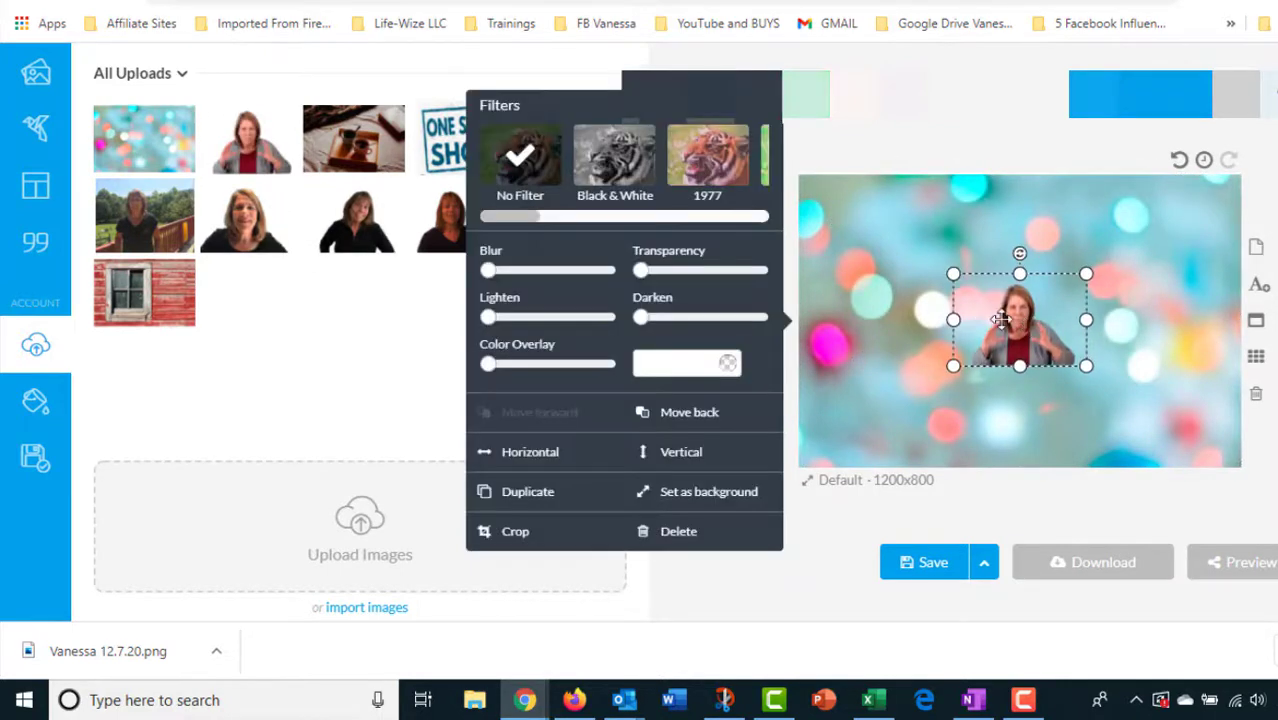
left_click_drag(1001, 319, 928, 273)
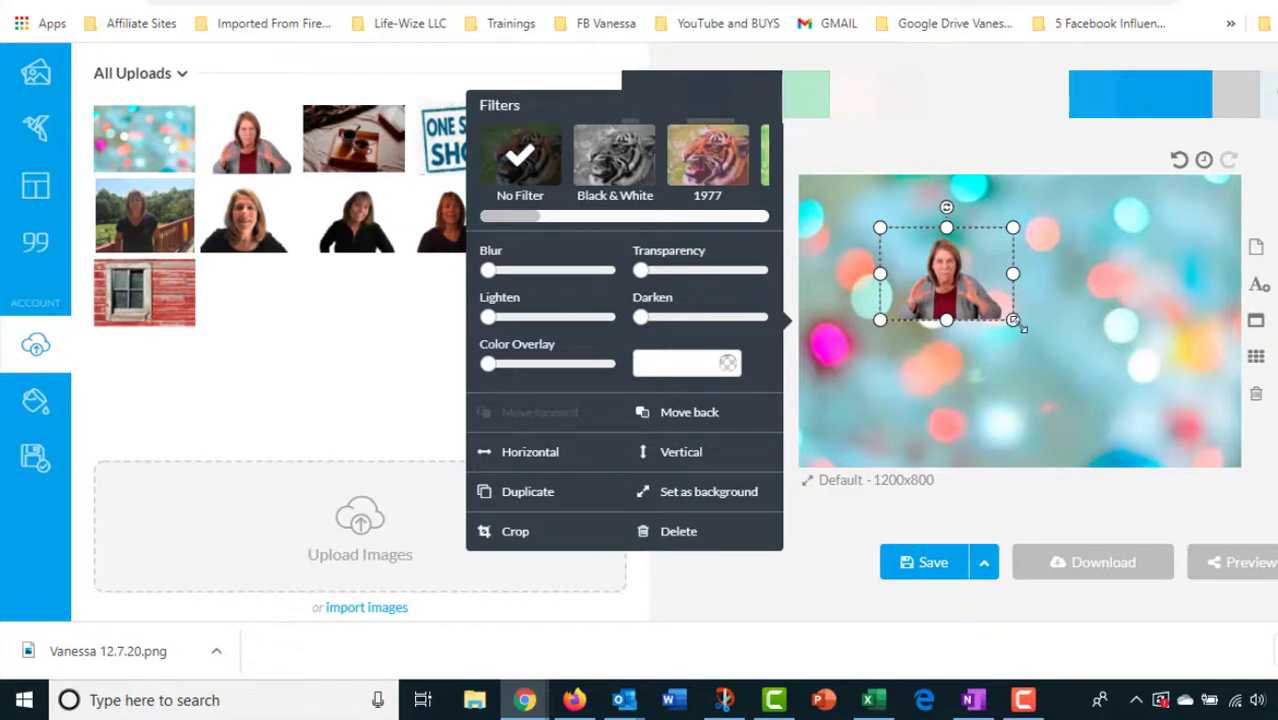
left_click_drag(1015, 321, 1223, 480)
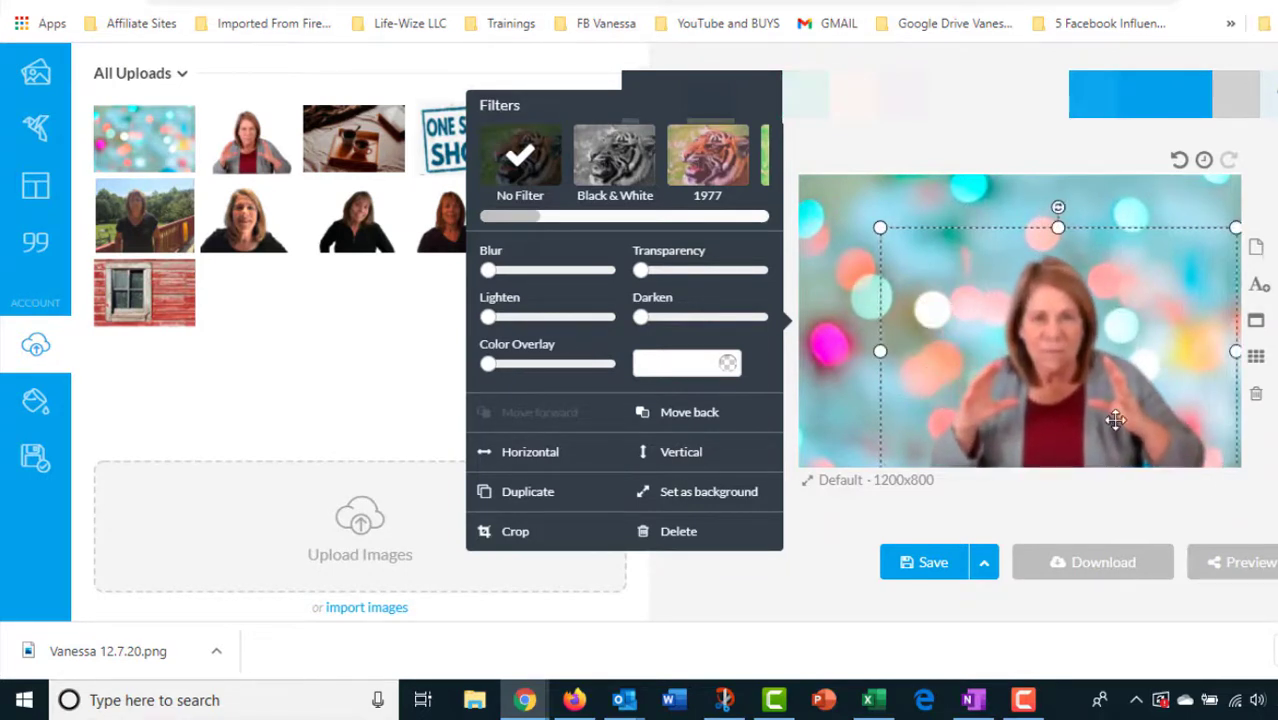
left_click_drag(1115, 420, 1070, 377)
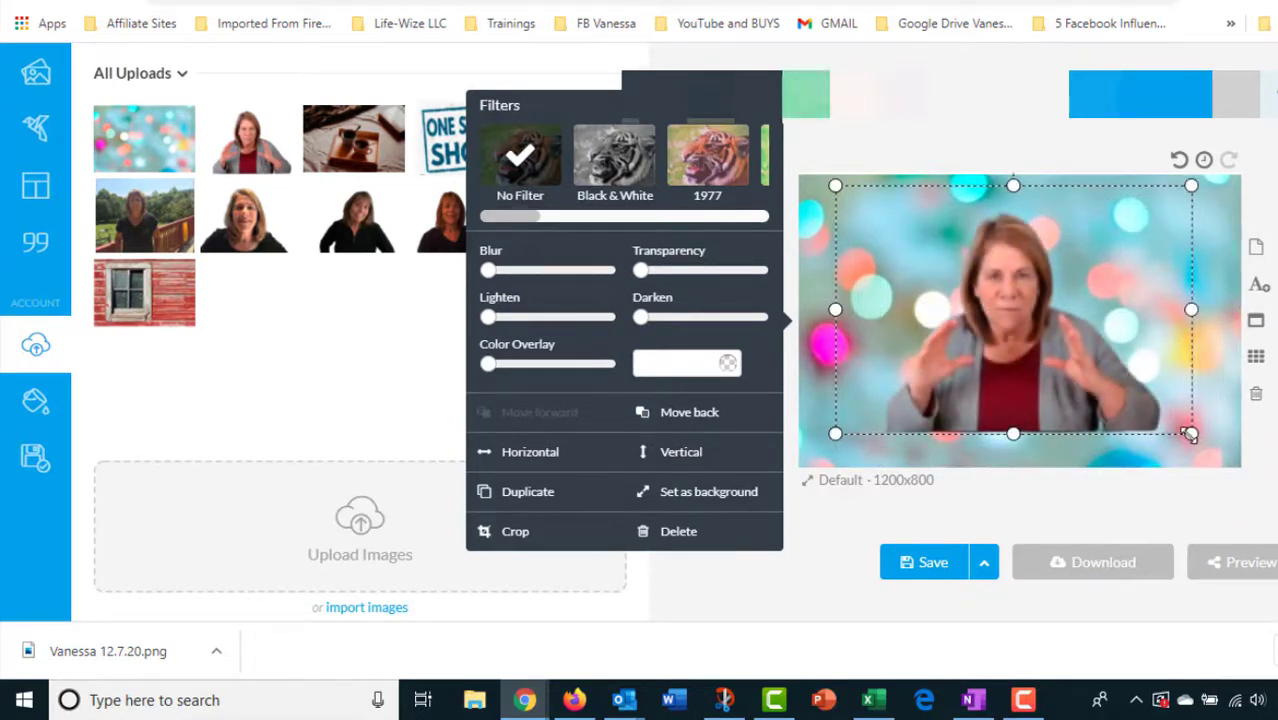
left_click_drag(1189, 434, 1252, 477)
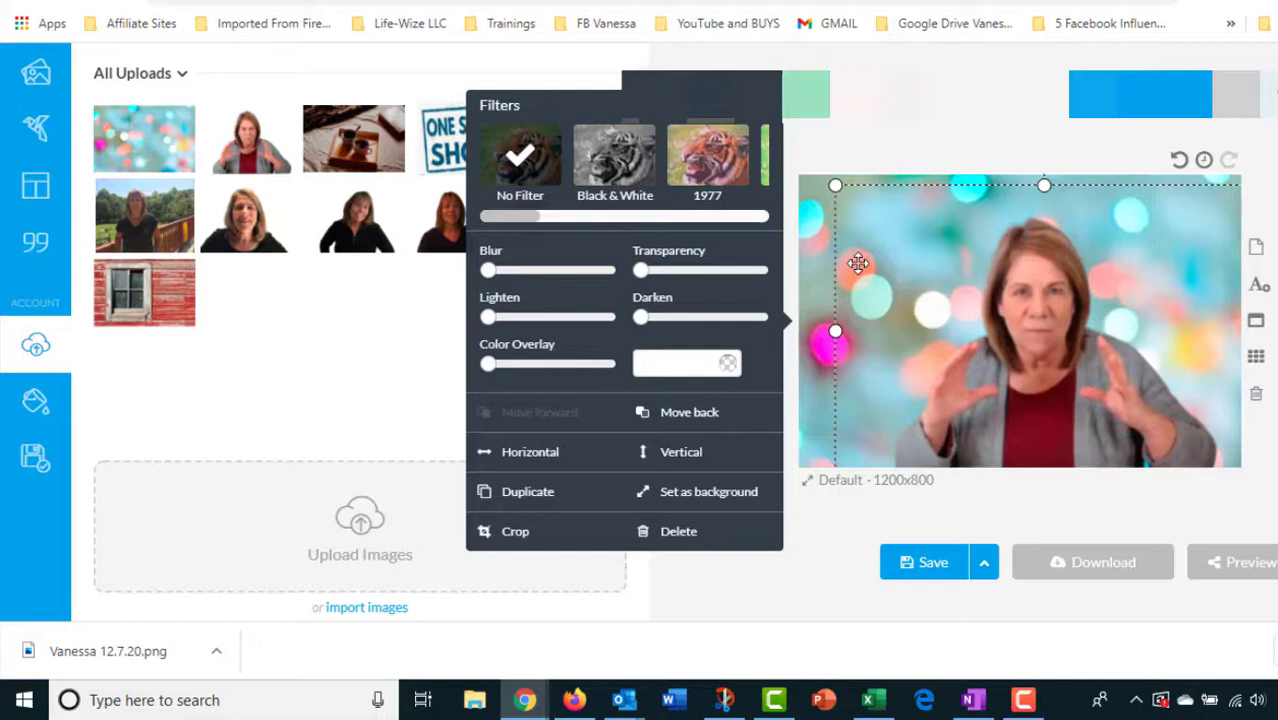
left_click(875, 150)
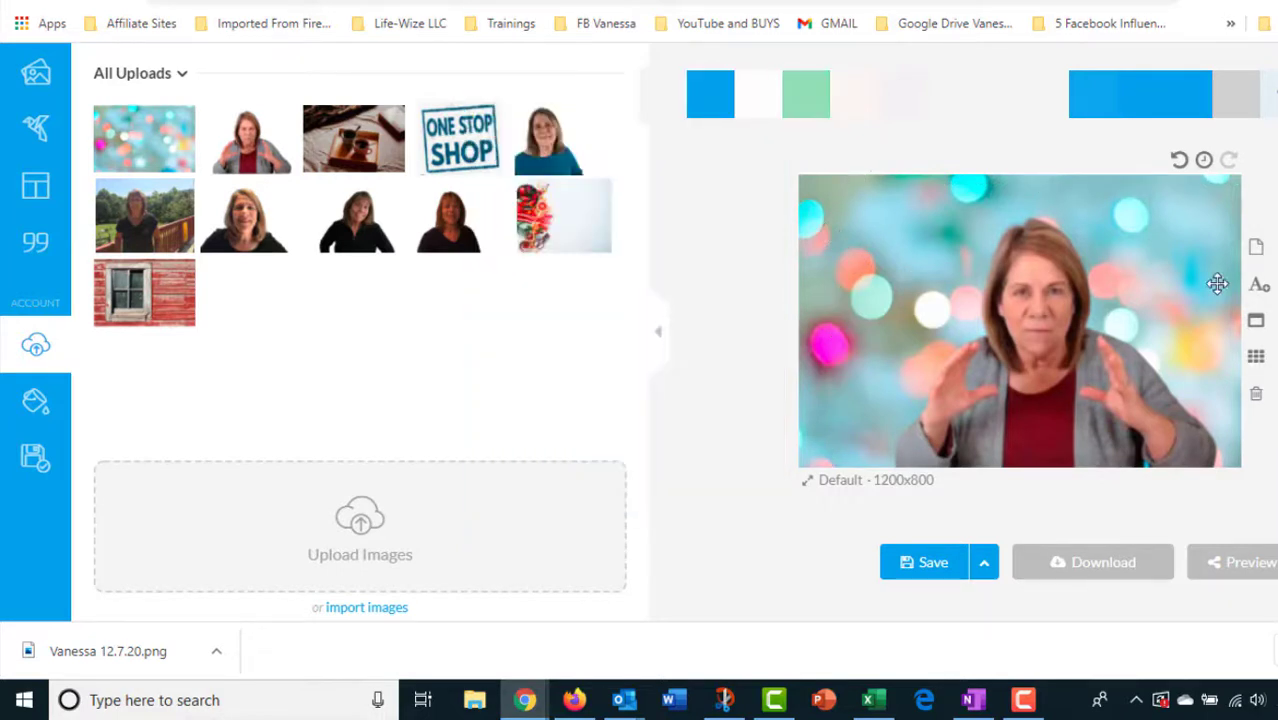
Add a 'Text' heading at the upper left of the thumbnail and give it a drop shadow.
left_click(1259, 287)
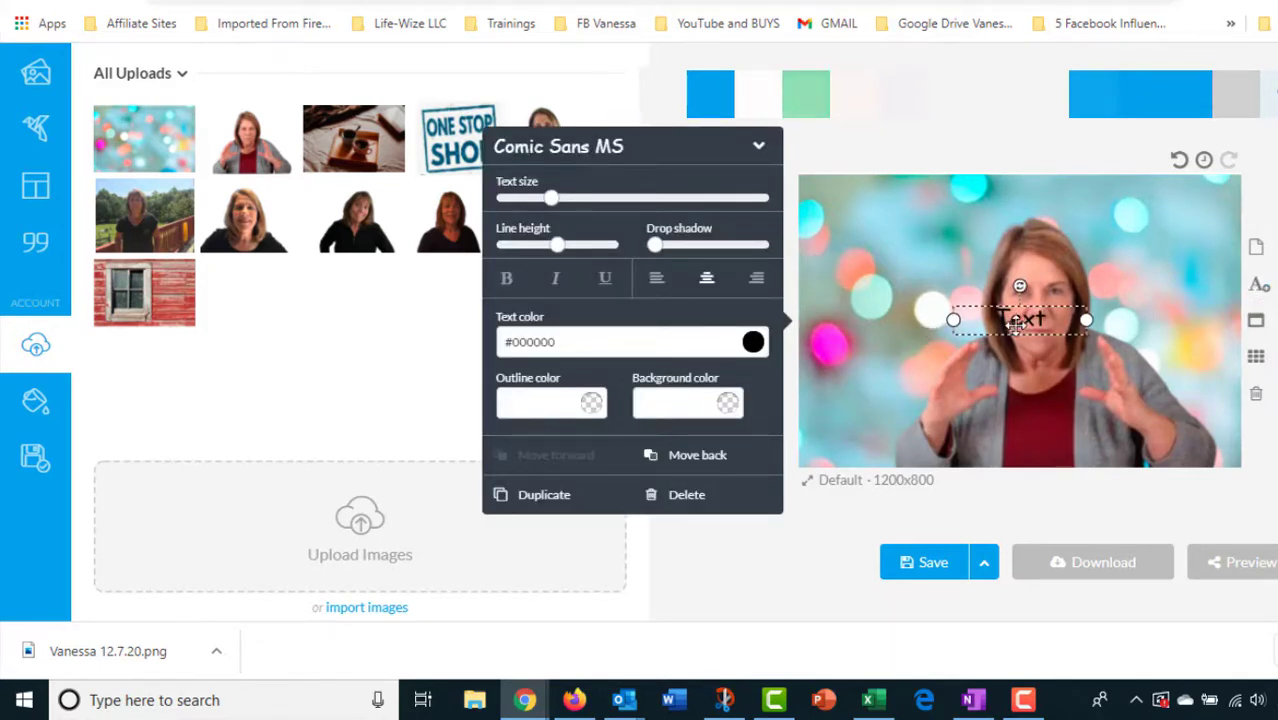
left_click_drag(1018, 322, 907, 247)
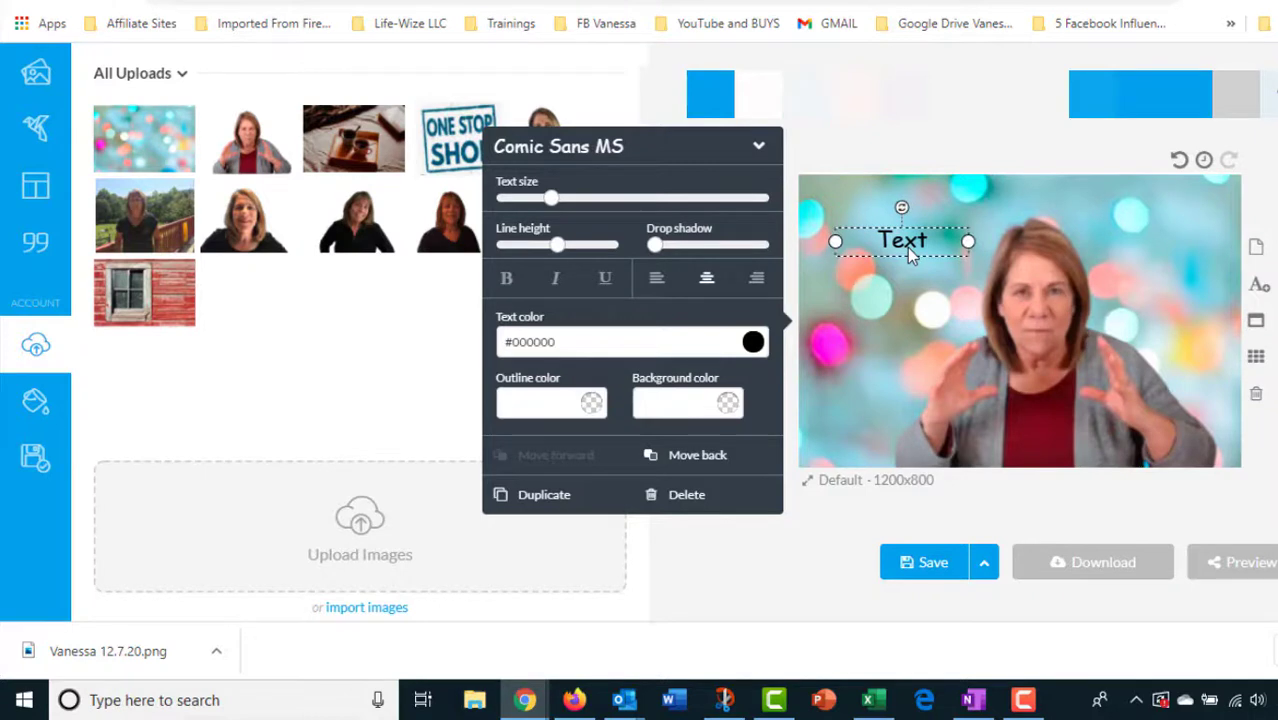
left_click_drag(655, 245, 743, 246)
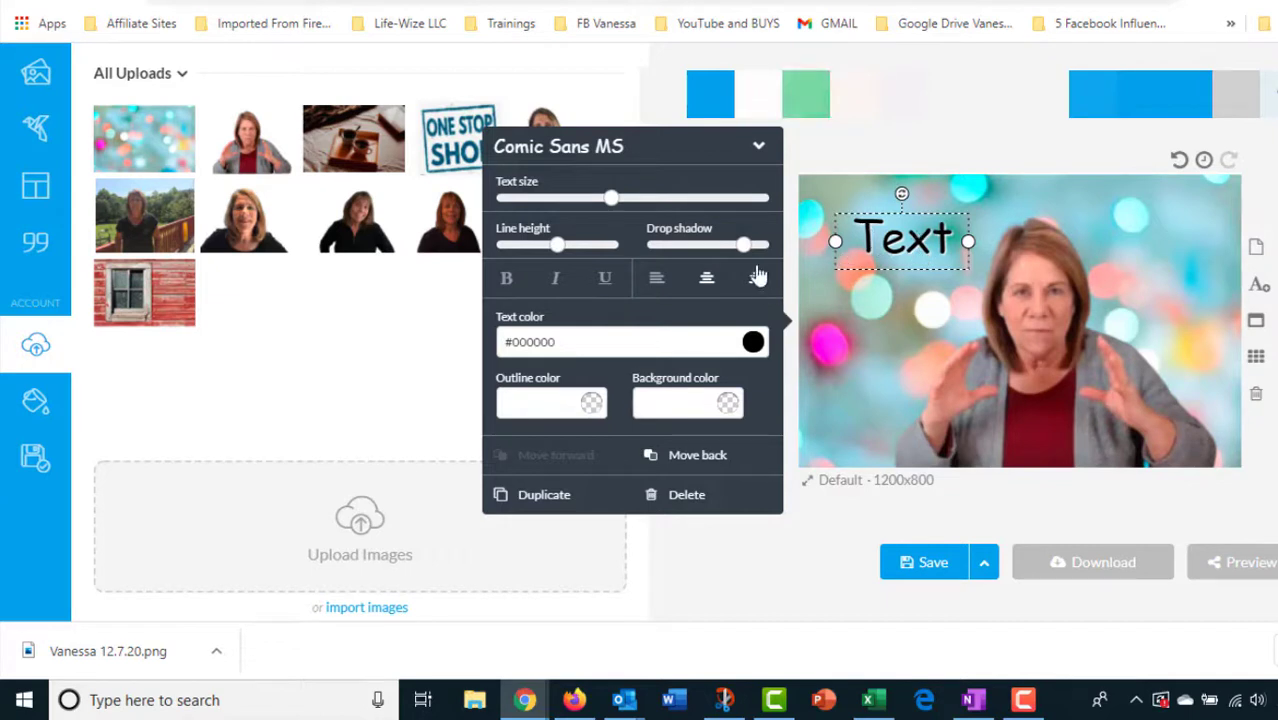
mouse_move(743, 247)
left_mouse_down()
mouse_move(662, 252)
mouse_move(764, 254)
left_mouse_up()
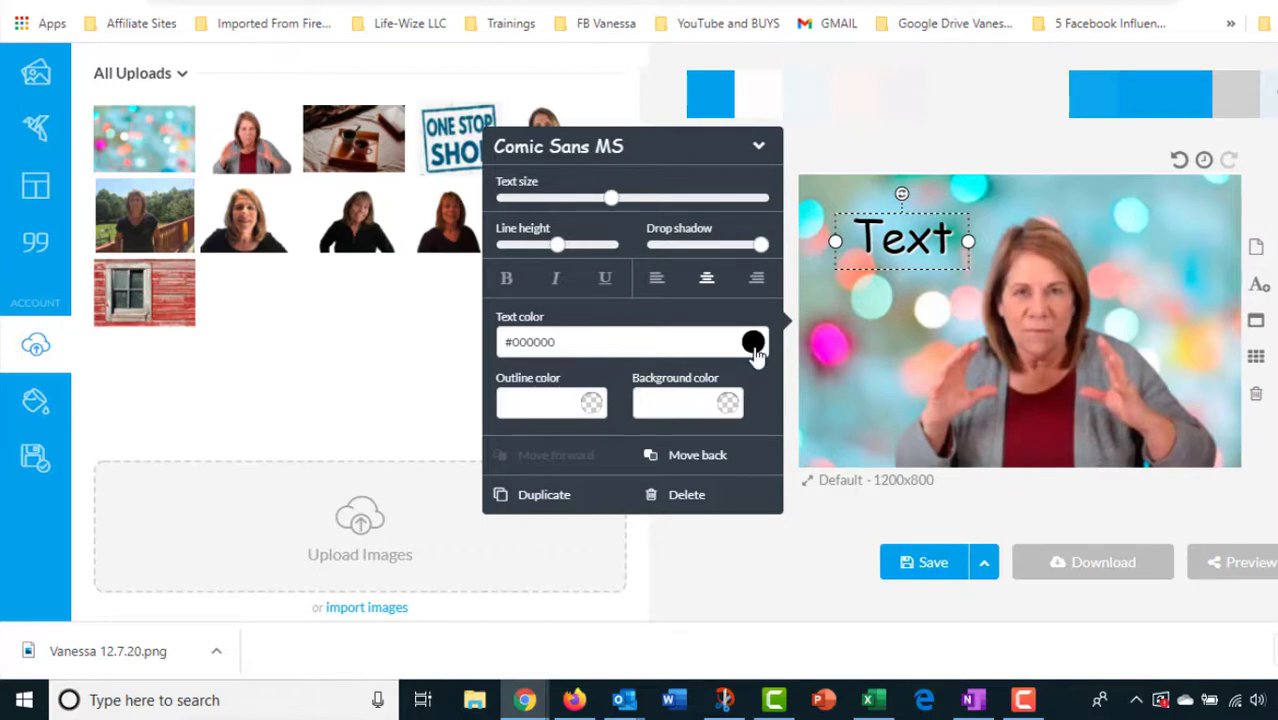
Set the heading's outline colour to red (#eb1559).
left_click(592, 405)
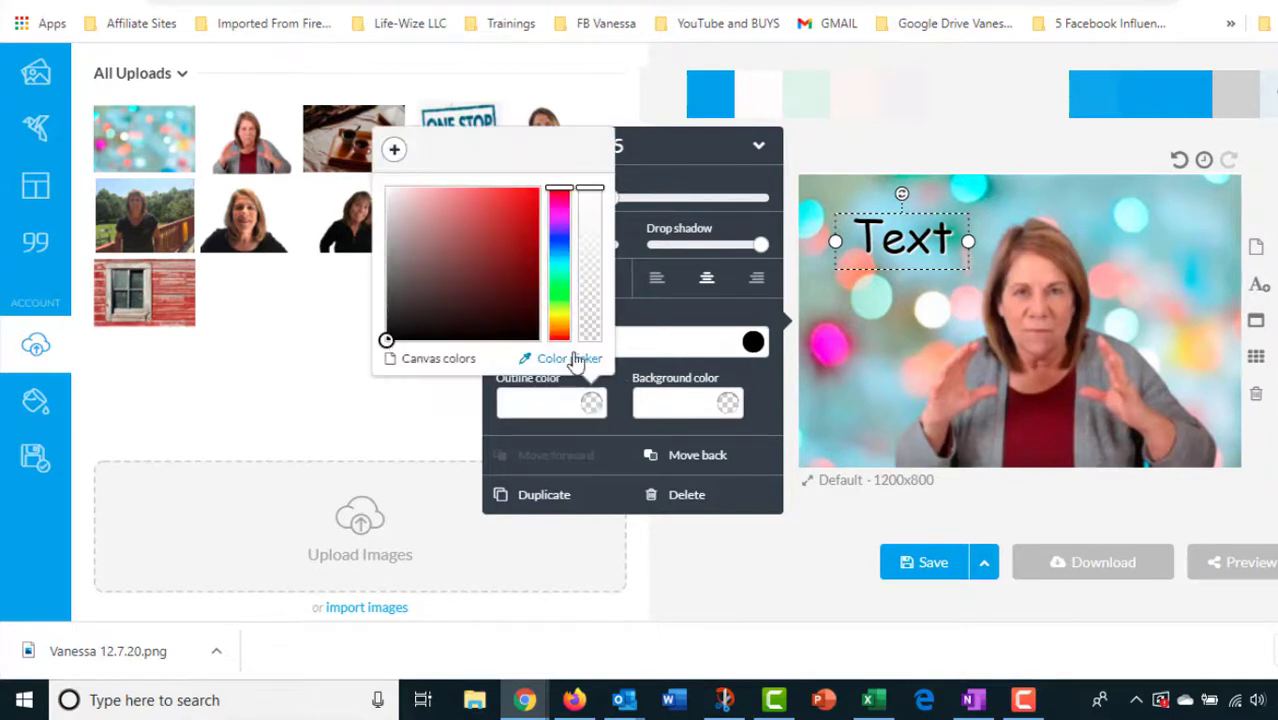
left_click(558, 313)
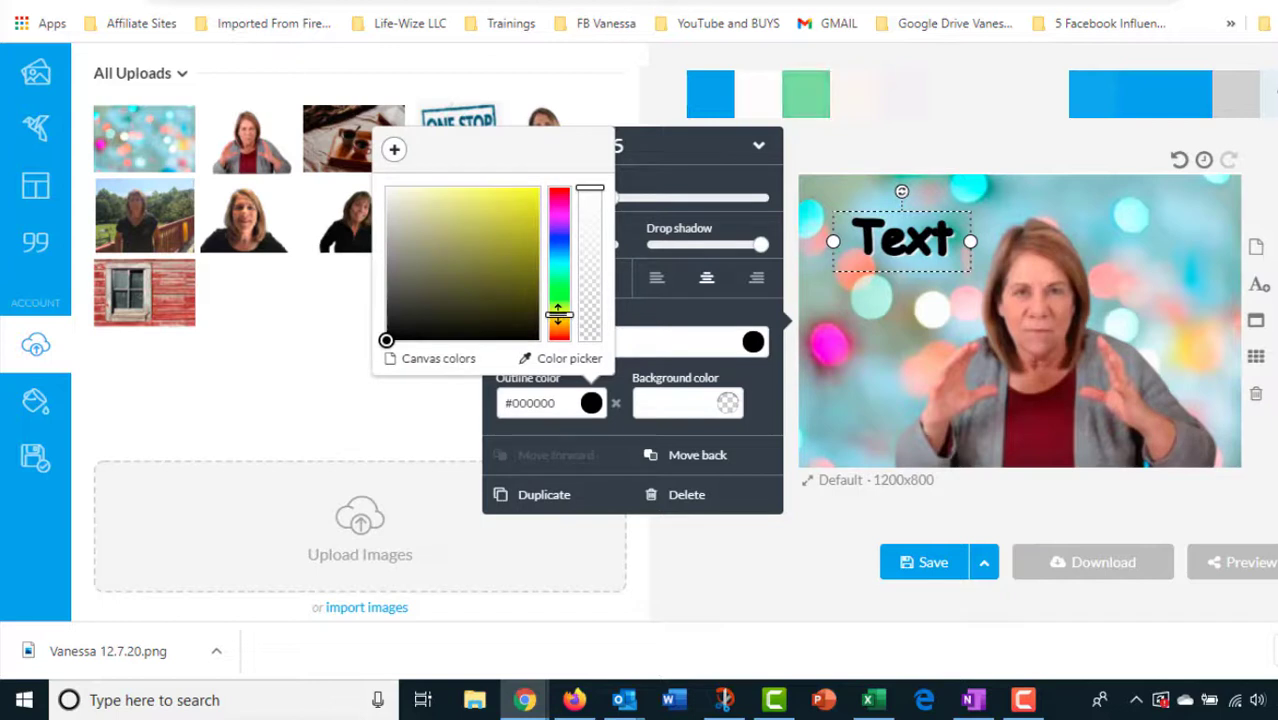
left_click(525, 200)
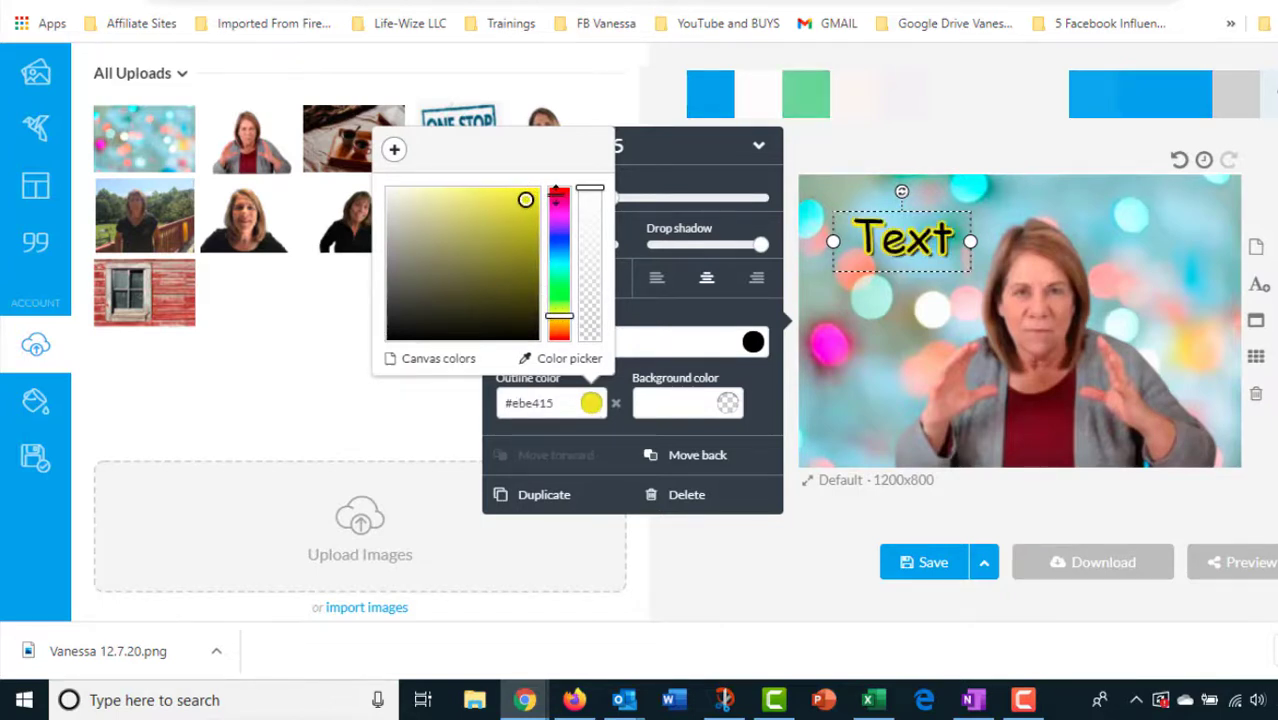
left_click(558, 192)
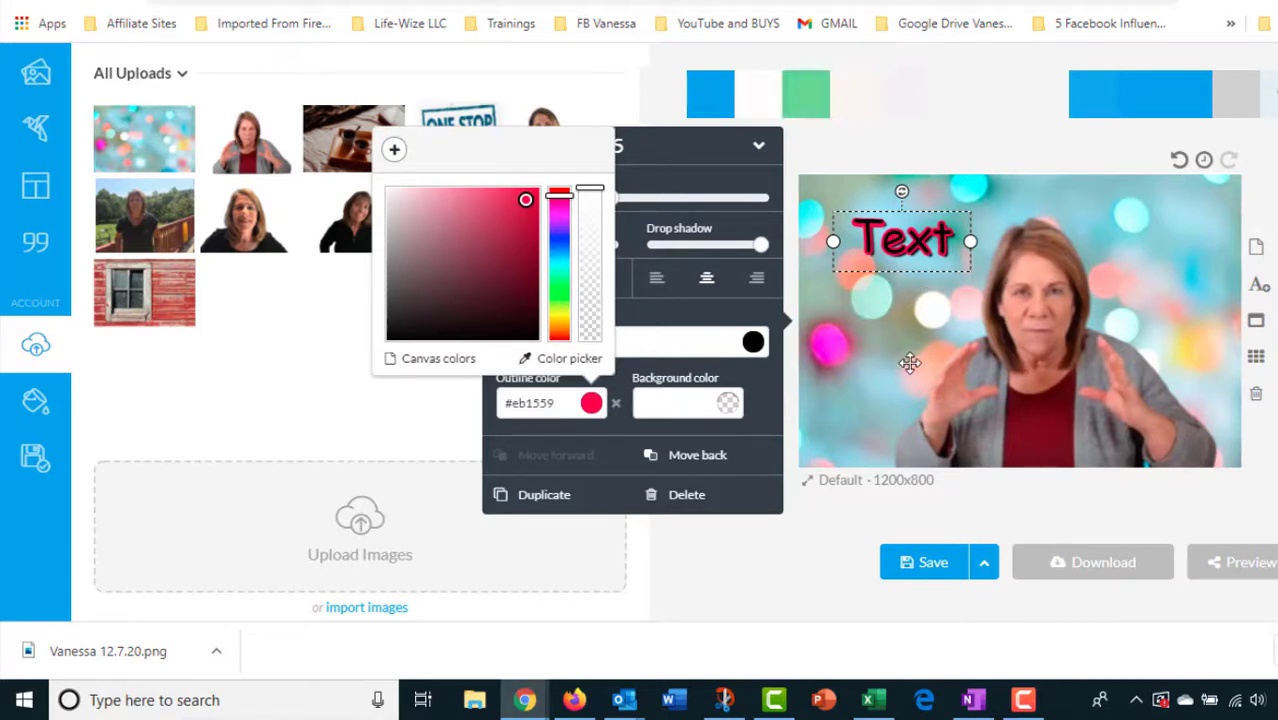
Select the photo on the canvas to show its Filters panel, currently No Filter.
left_click(1050, 308)
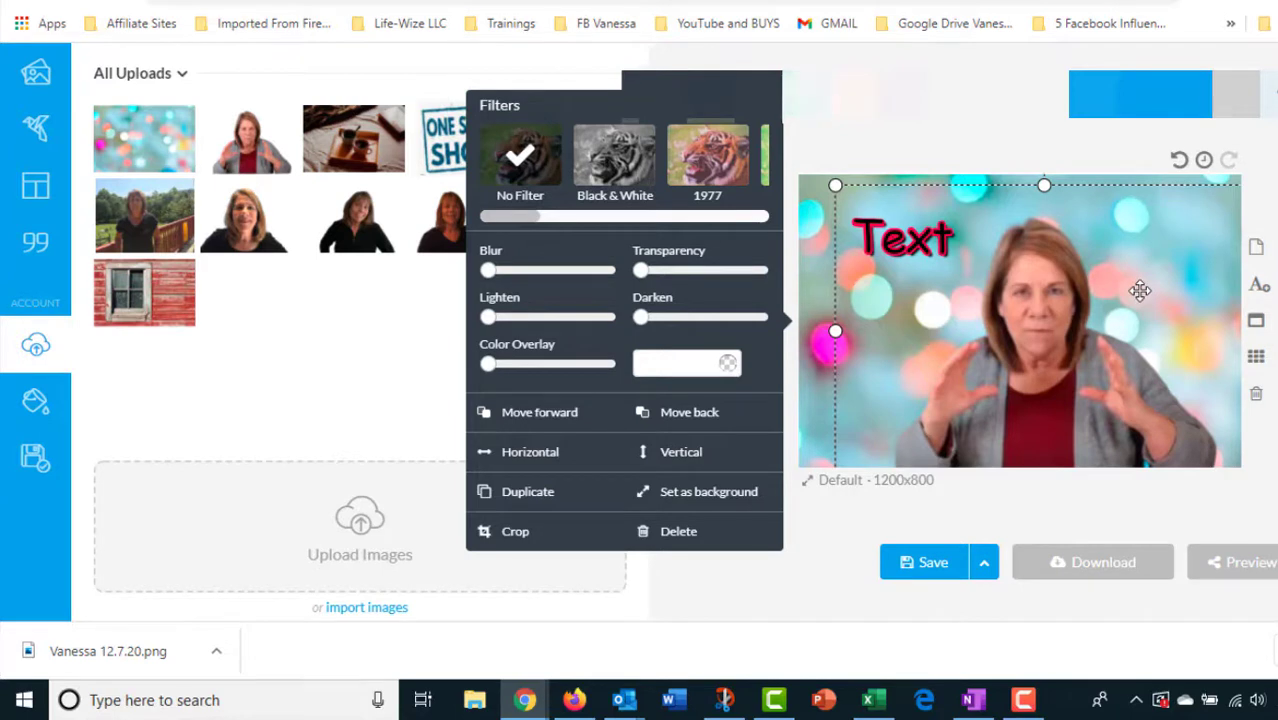